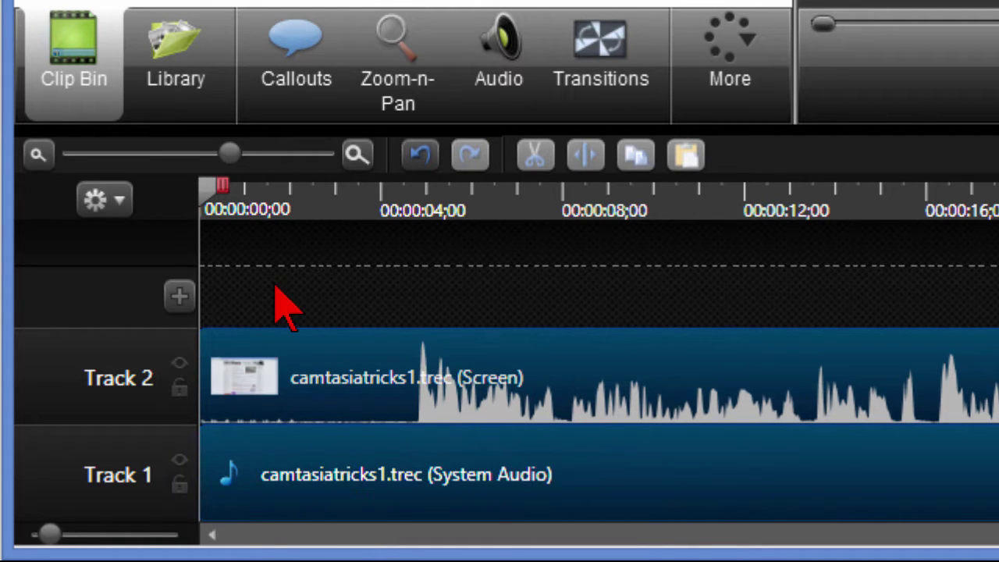
# Turn on Advanced noise removal at sensitivity 50 and cut the first 00:00:04;16 from both tracks
pyautogui.moveTo(224, 188)
pyautogui.mouseDown()
pyautogui.moveTo(354, 205)
pyautogui.moveTo(298, 206)
pyautogui.mouseUp()
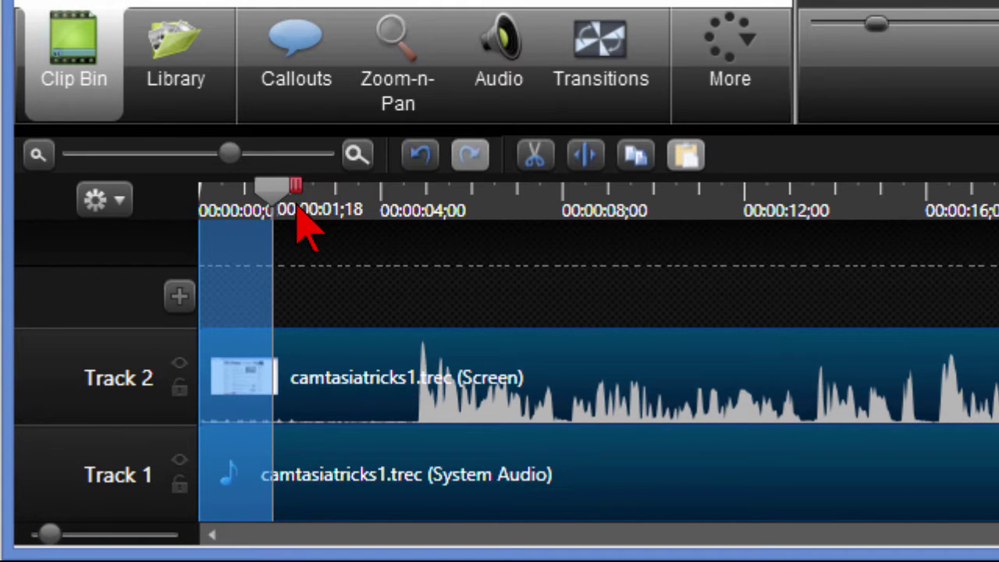
pyautogui.click(492, 97)
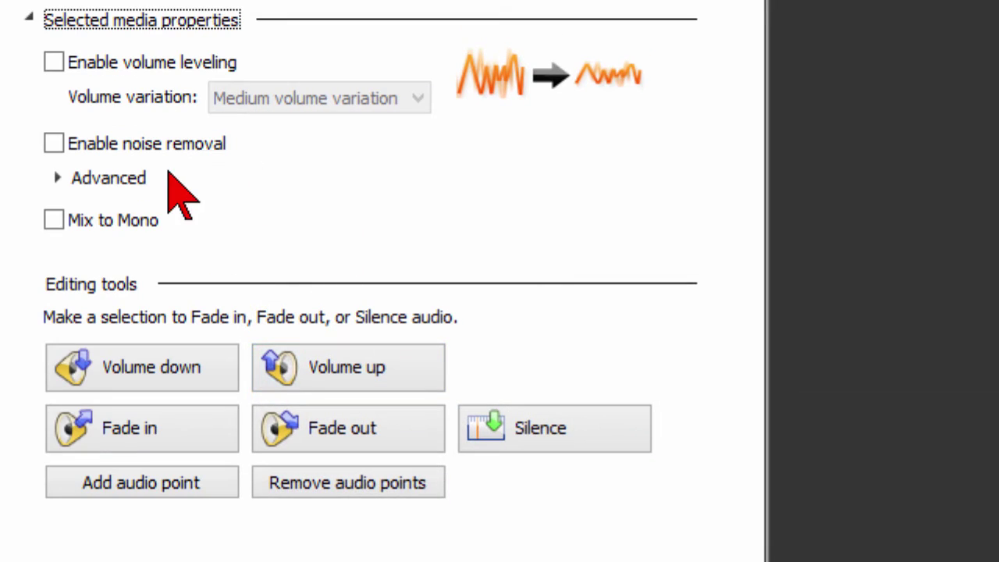
pyautogui.click(124, 178)
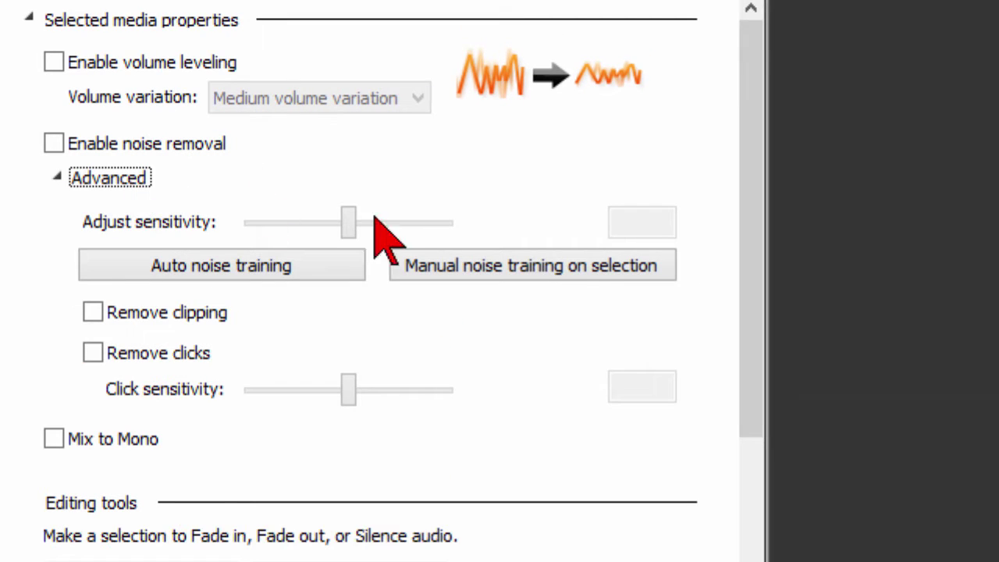
pyautogui.click(578, 269)
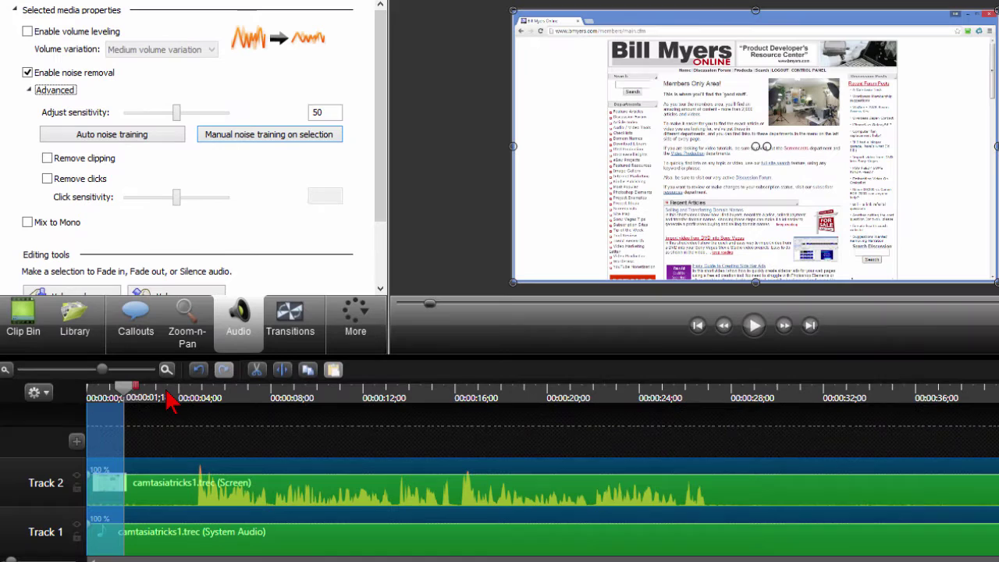
pyautogui.moveTo(135, 384); pyautogui.dragTo(204, 386)
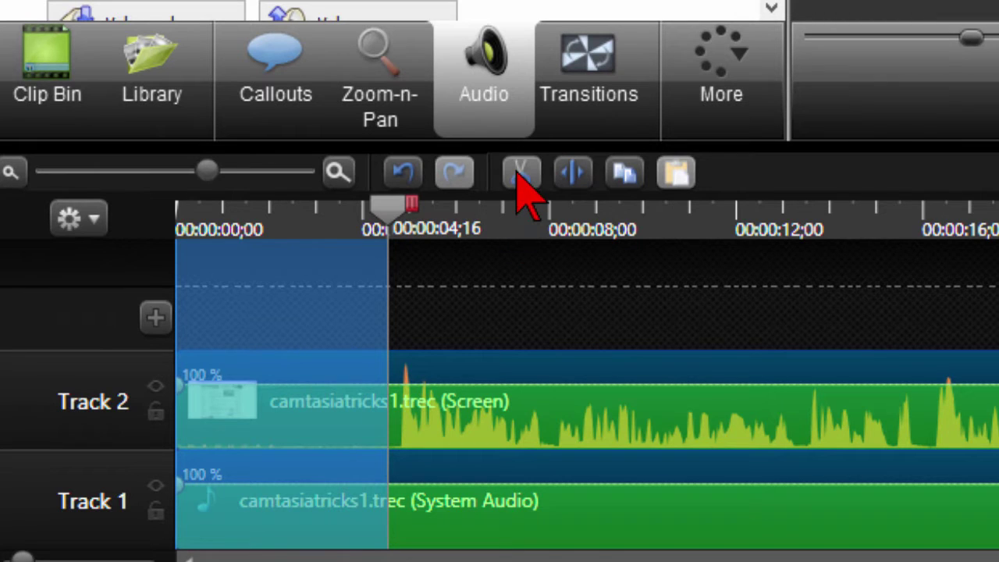
pyautogui.click(521, 173)
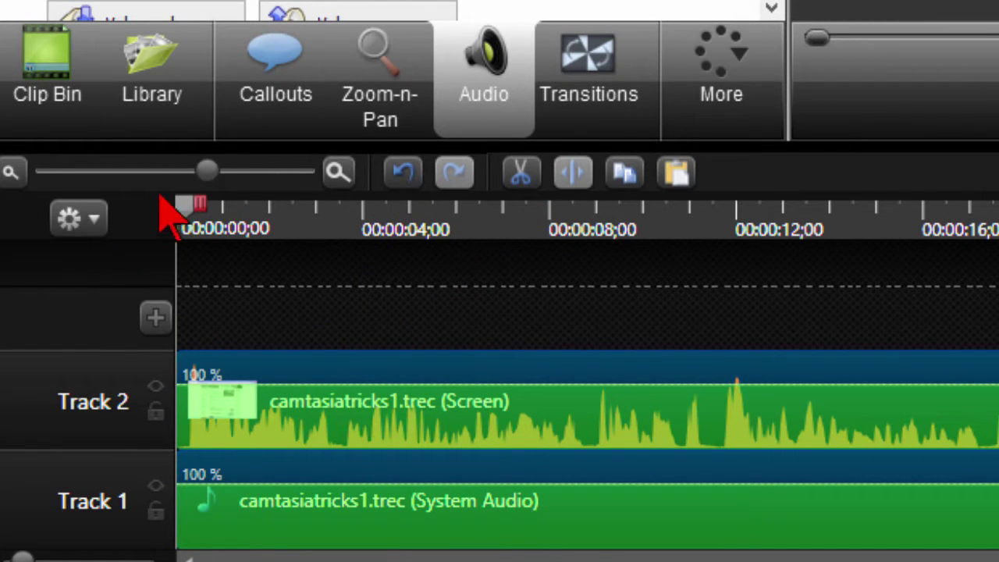
# Zoom the timeline in, enlarge Track 2, and lower the volume in a short range around 3 seconds
pyautogui.moveTo(207, 173); pyautogui.dragTo(261, 173)
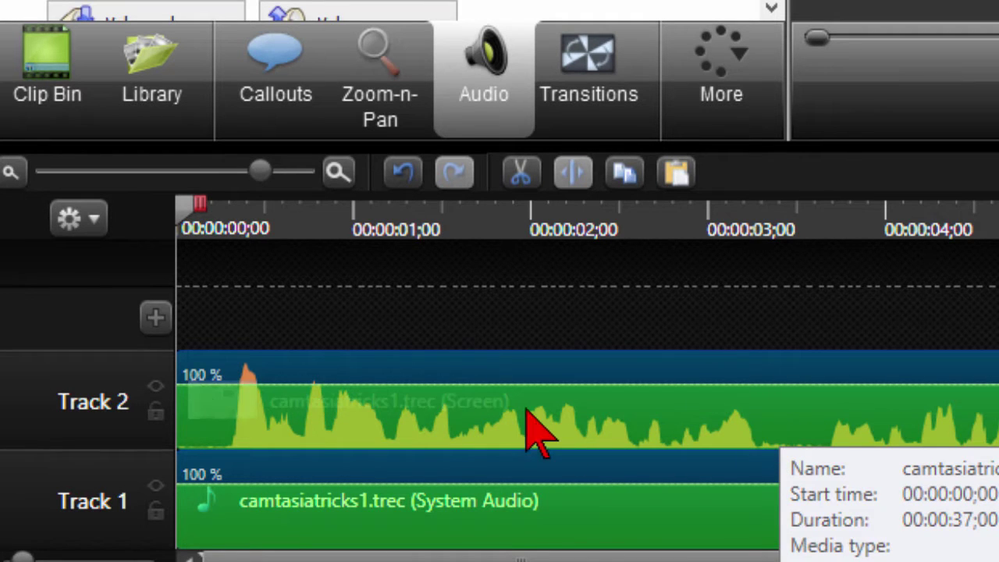
pyautogui.moveTo(54, 355); pyautogui.dragTo(53, 319)
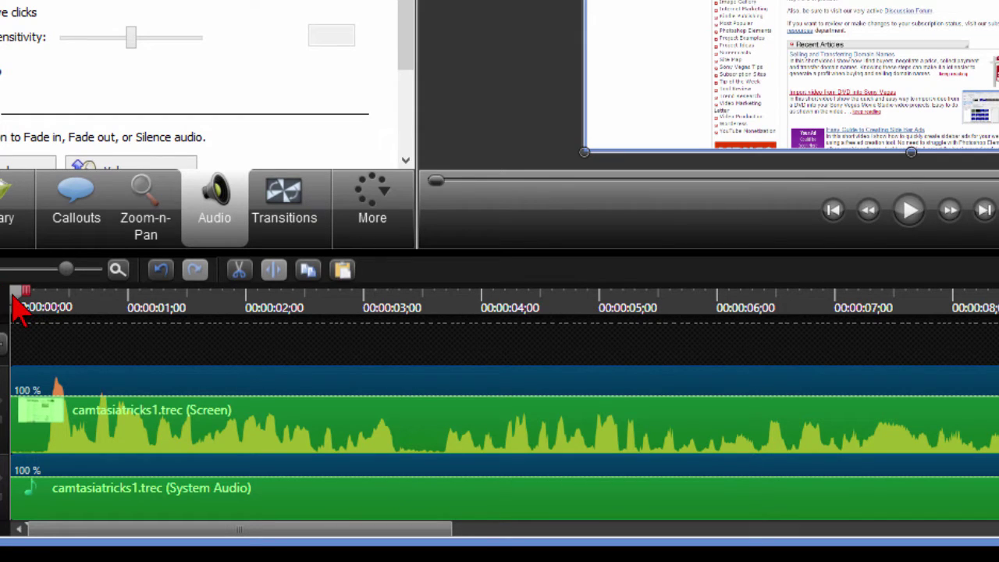
pyautogui.moveTo(14, 300); pyautogui.dragTo(401, 345)
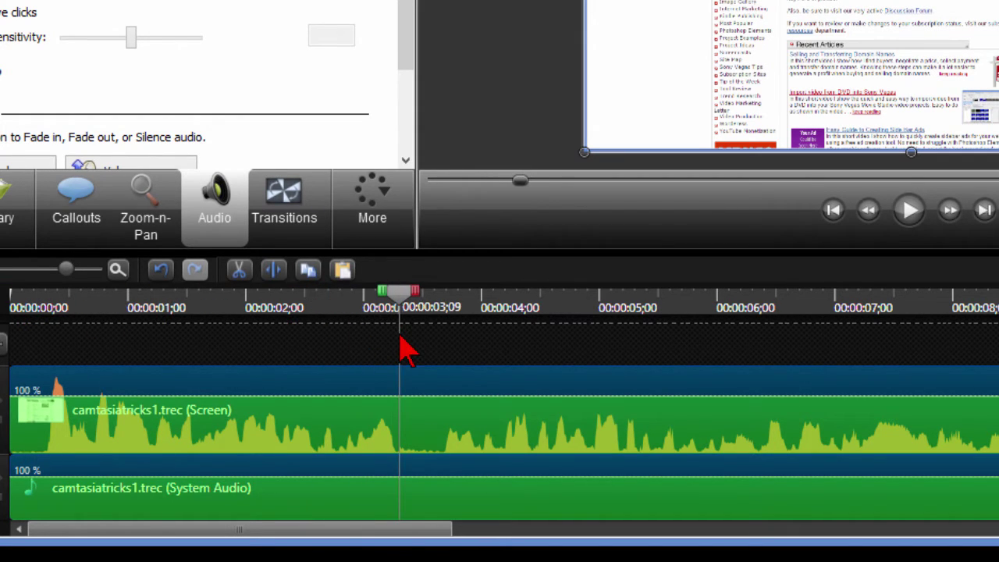
pyautogui.moveTo(415, 293); pyautogui.dragTo(442, 294)
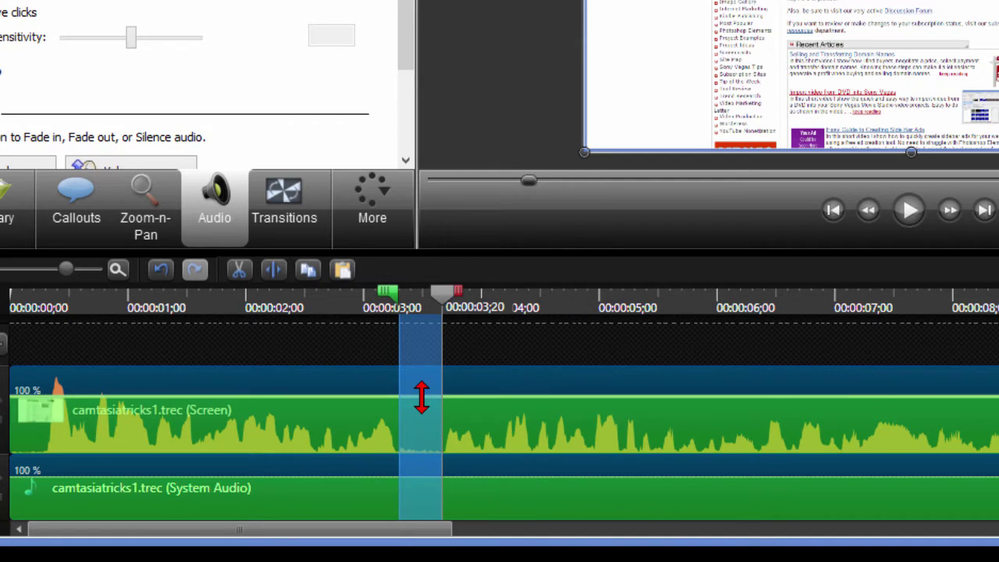
pyautogui.moveTo(421, 398); pyautogui.dragTo(422, 441)
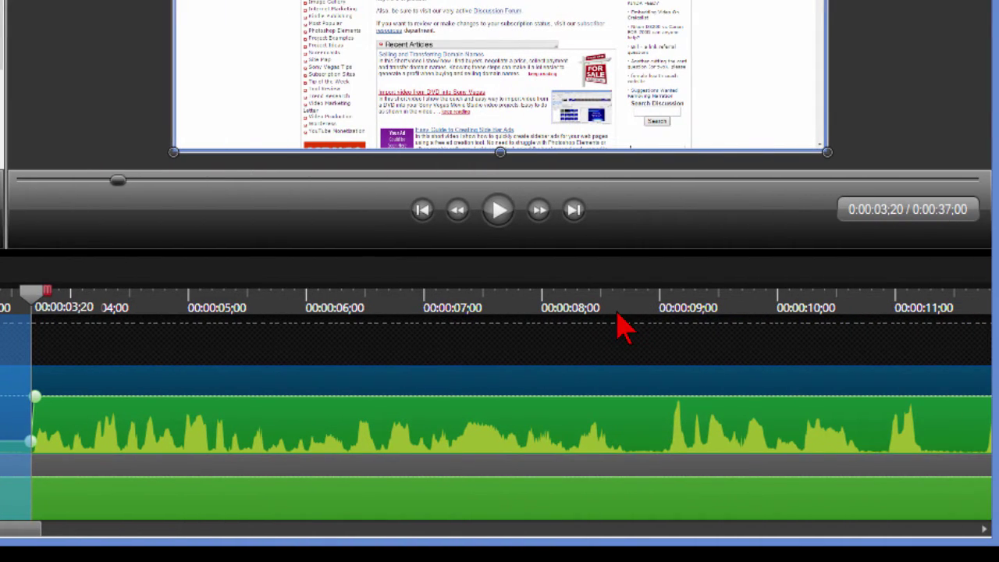
# Dip the volume to 72% between 00:00:08;19 and 09;01
pyautogui.click(617, 313)
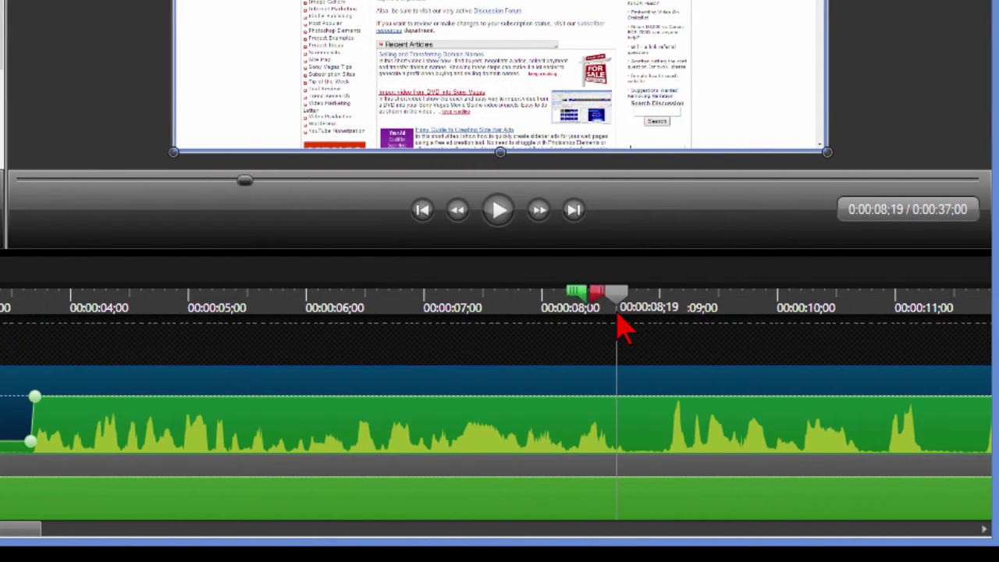
pyautogui.moveTo(634, 296)
pyautogui.mouseDown()
pyautogui.moveTo(664, 293)
pyautogui.moveTo(634, 296)
pyautogui.mouseUp()
pyautogui.moveTo(640, 398); pyautogui.dragTo(640, 437)
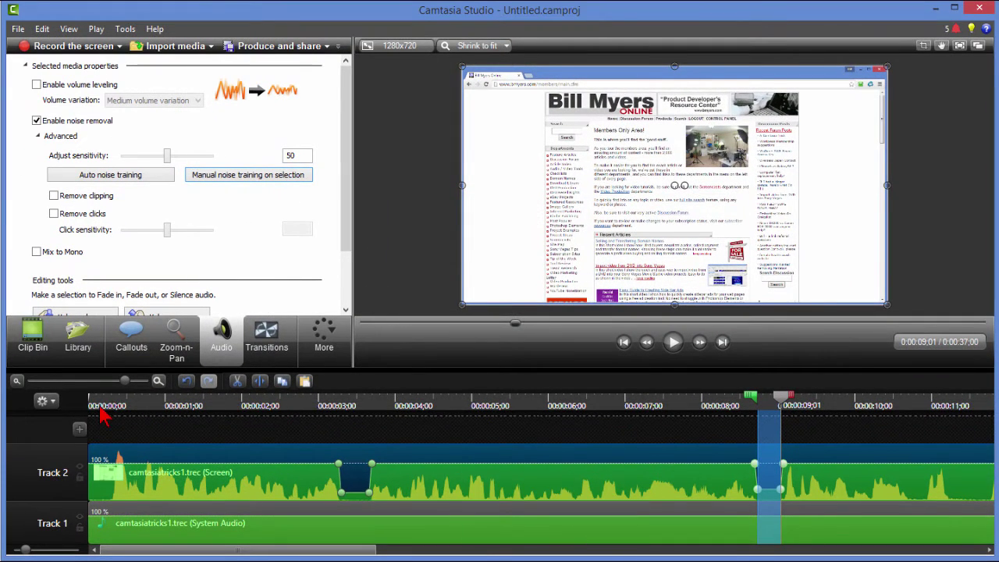
# Add a 130% Zoom-n-Pan framing the upper web page, then move the playhead to 00:00:04;02
pyautogui.click(99, 412)
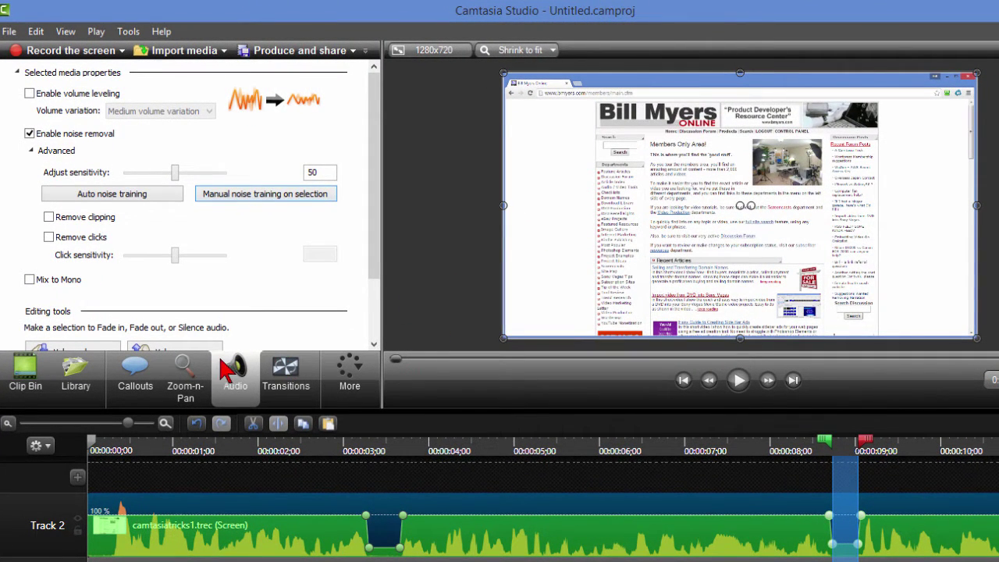
pyautogui.click(189, 378)
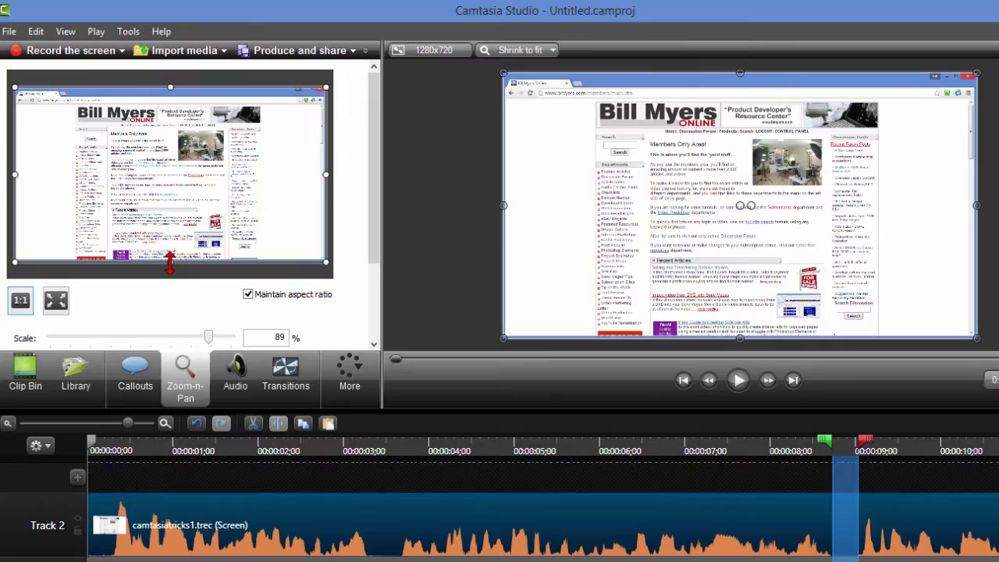
pyautogui.moveTo(169, 262); pyautogui.dragTo(172, 207)
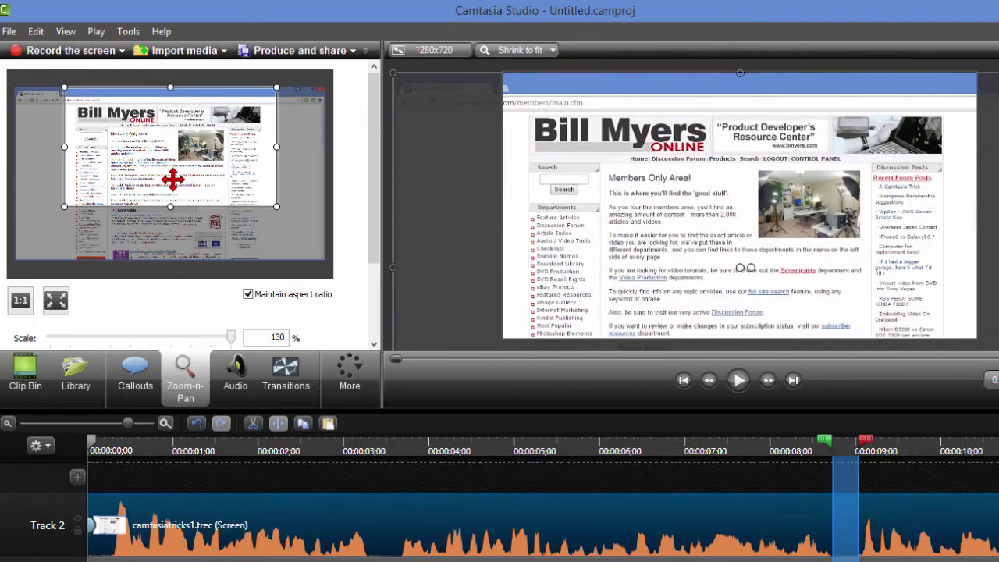
pyautogui.moveTo(163, 173); pyautogui.dragTo(164, 188)
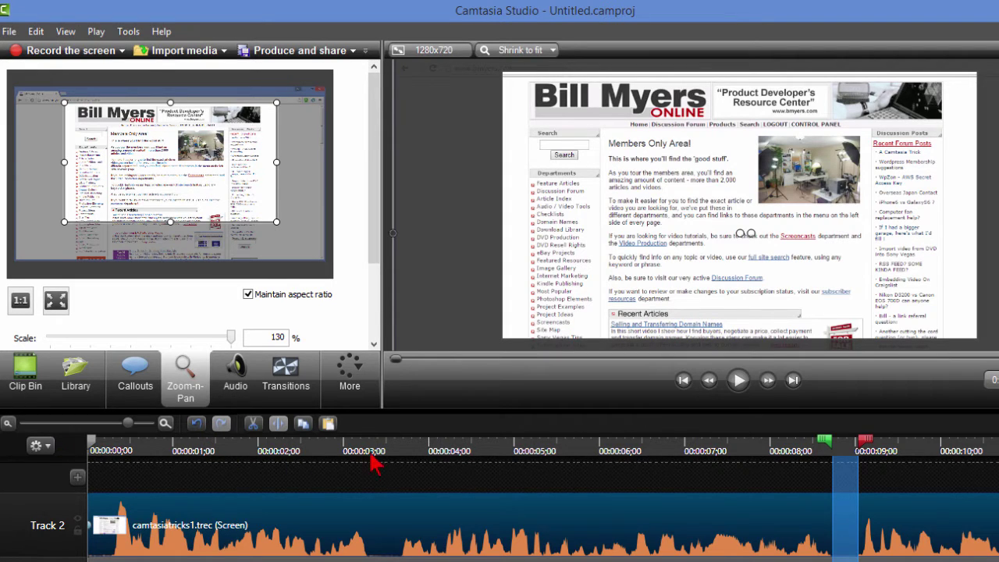
pyautogui.click(434, 449)
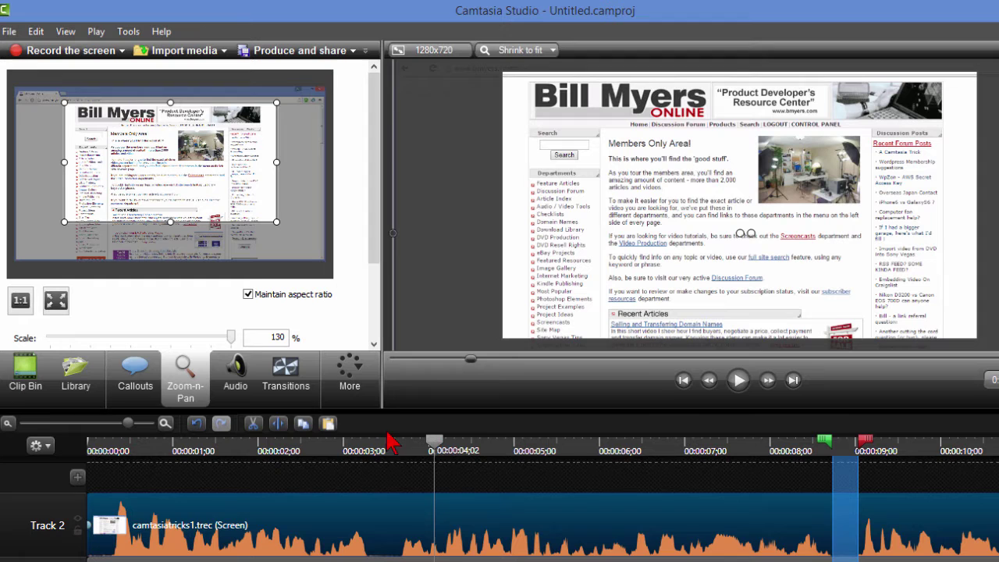
# Add a red Sketch Motion Rectangle callout framing the video tutorials sentence
pyautogui.click(126, 379)
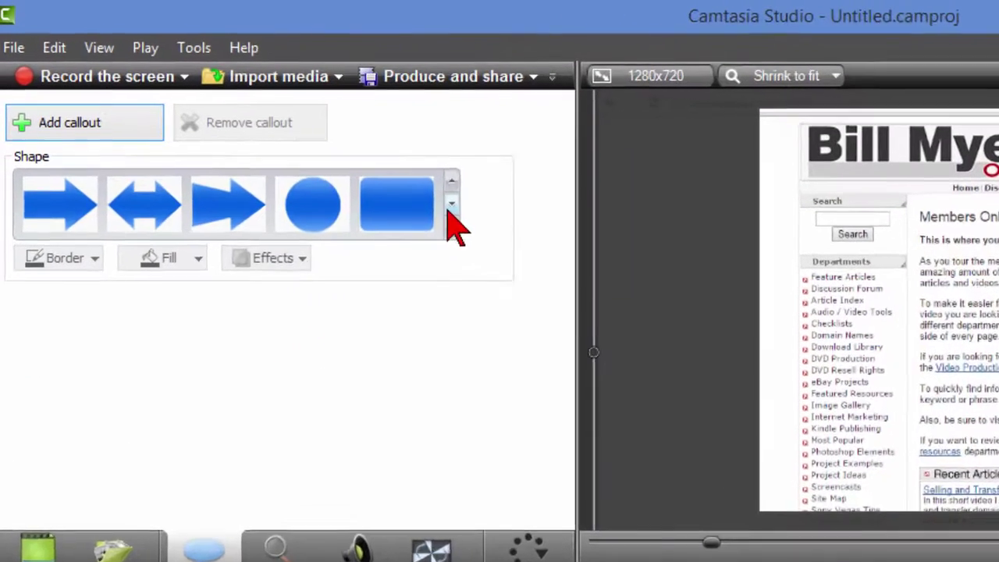
pyautogui.click(298, 135)
pyautogui.click(298, 135)
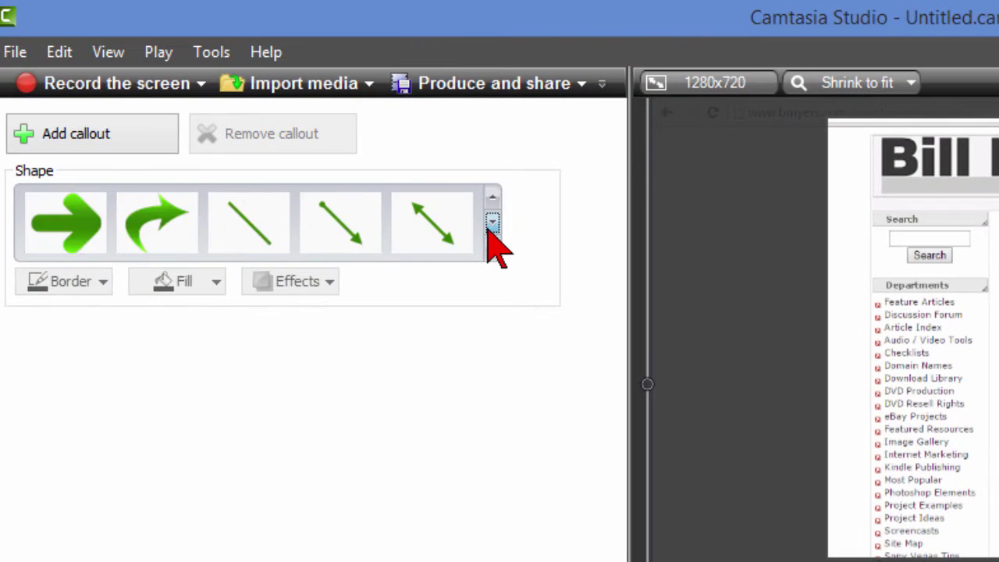
pyautogui.click(493, 223)
pyautogui.click(167, 227)
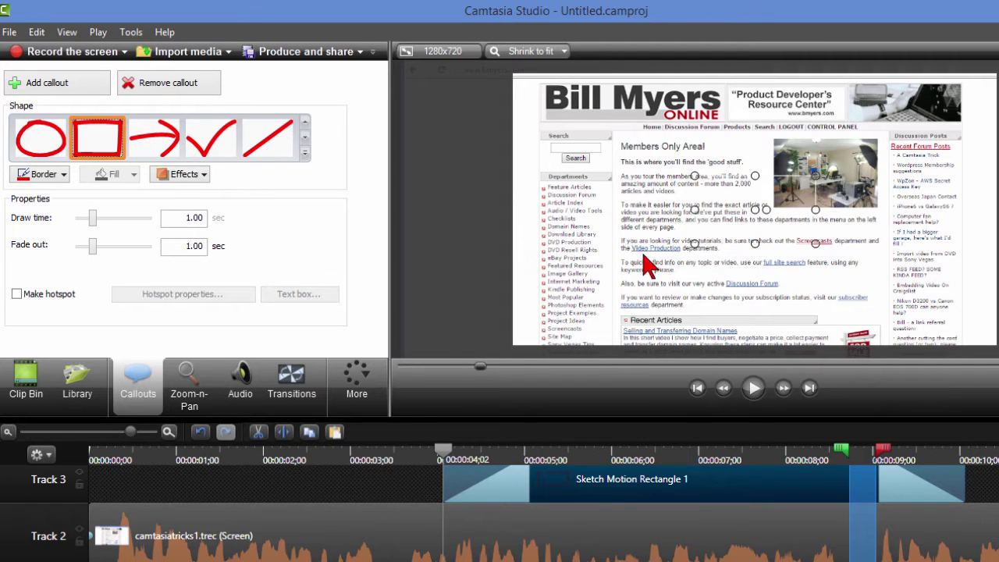
pyautogui.moveTo(444, 461); pyautogui.dragTo(597, 458)
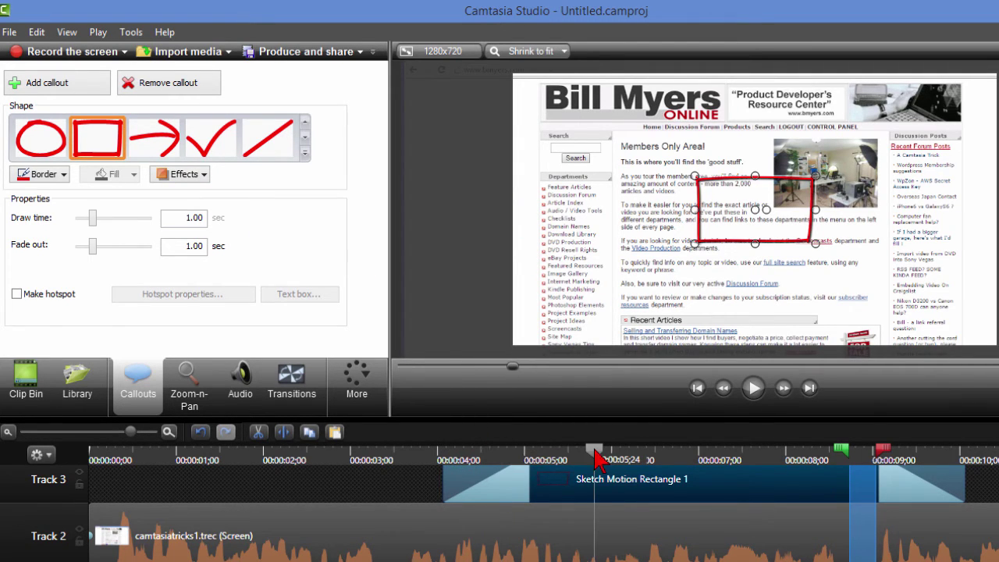
pyautogui.moveTo(765, 206)
pyautogui.mouseDown()
pyautogui.moveTo(694, 236)
pyautogui.moveTo(697, 248)
pyautogui.moveTo(684, 258)
pyautogui.moveTo(683, 245)
pyautogui.mouseUp()
pyautogui.moveTo(734, 298); pyautogui.dragTo(747, 260)
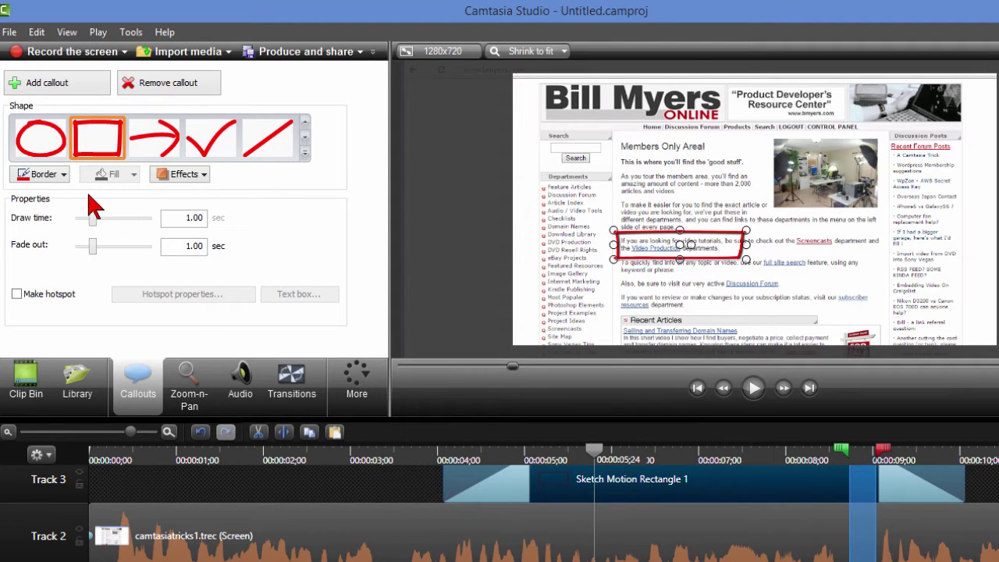
# Widen the rectangle's border to 8 px and preview it being drawn
pyautogui.click(62, 175)
pyautogui.moveTo(117, 334)
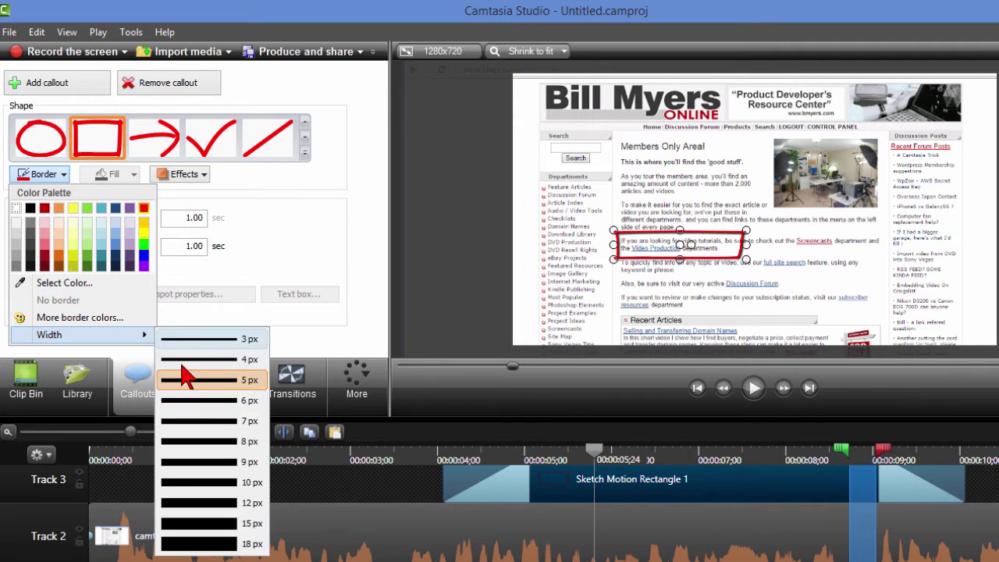
pyautogui.click(223, 442)
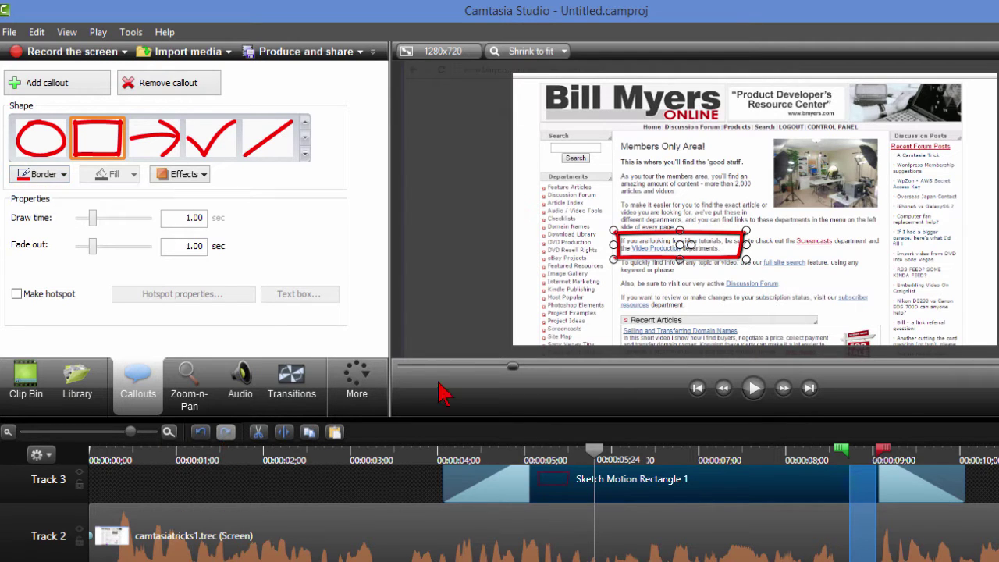
pyautogui.moveTo(593, 453); pyautogui.dragTo(377, 453)
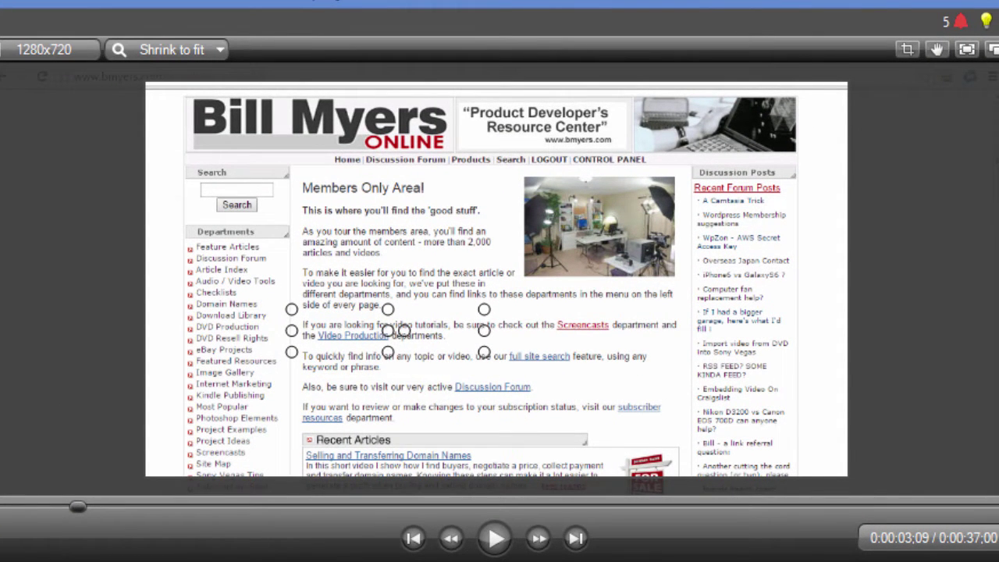
pyautogui.click(494, 536)
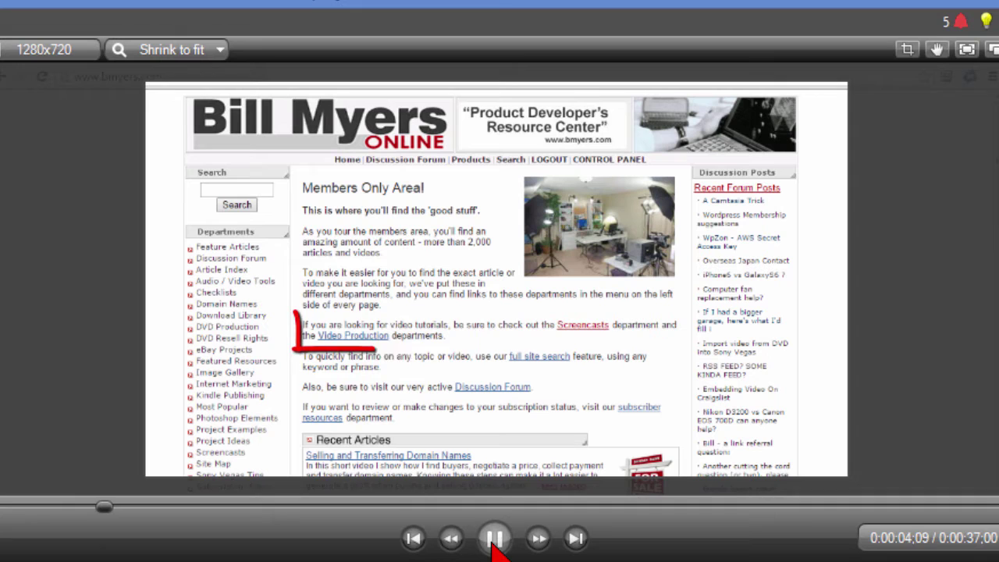
pyautogui.click(494, 545)
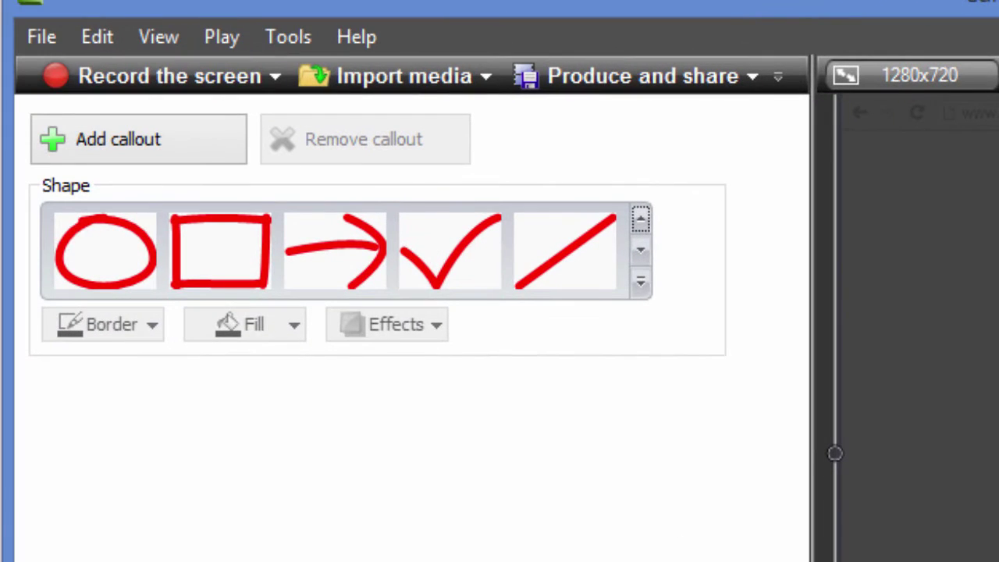
# Add a blur callout and resize it to cover the Screencasts link in the tutorials sentence
pyautogui.click(639, 249)
pyautogui.click(640, 249)
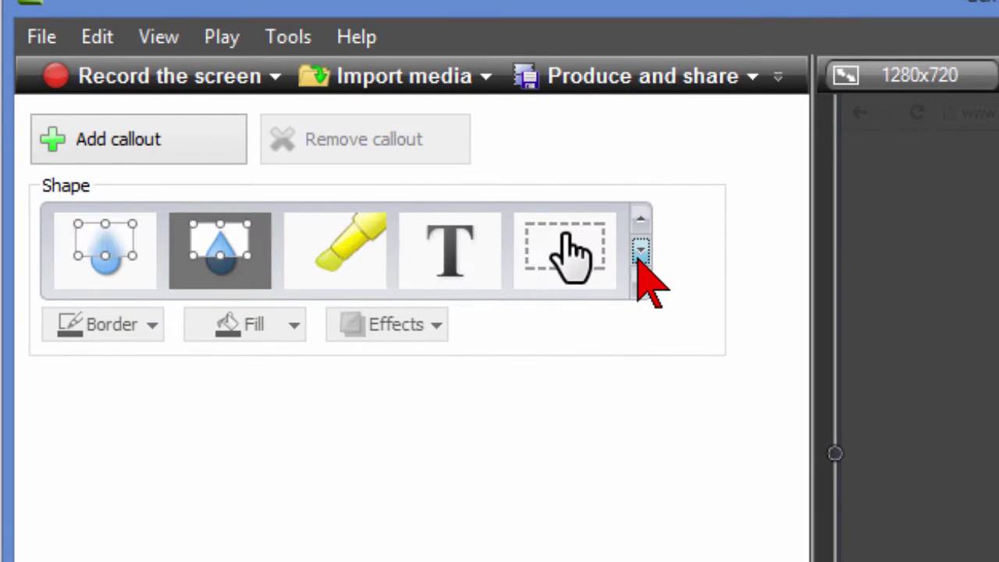
pyautogui.click(138, 263)
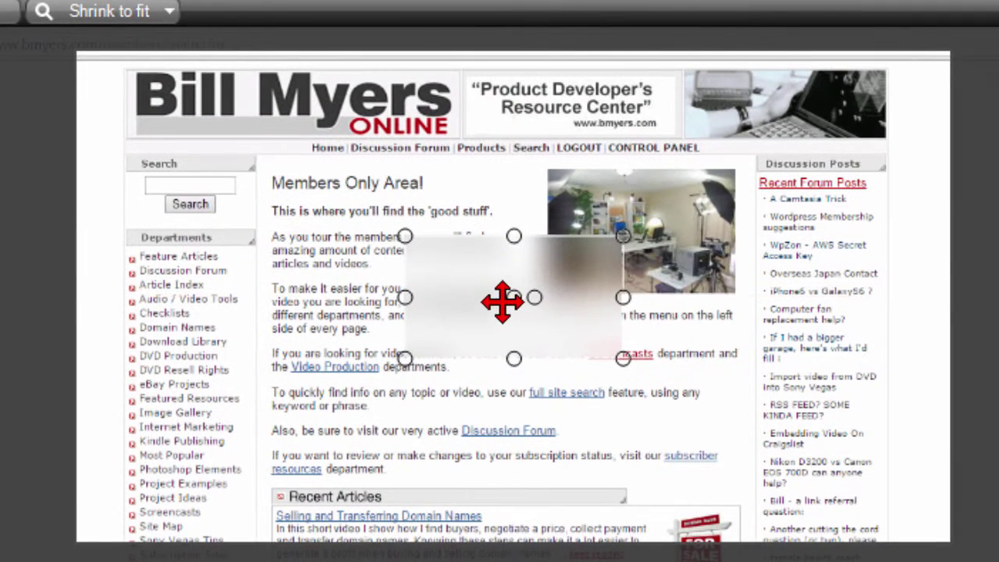
pyautogui.moveTo(502, 301); pyautogui.dragTo(535, 401)
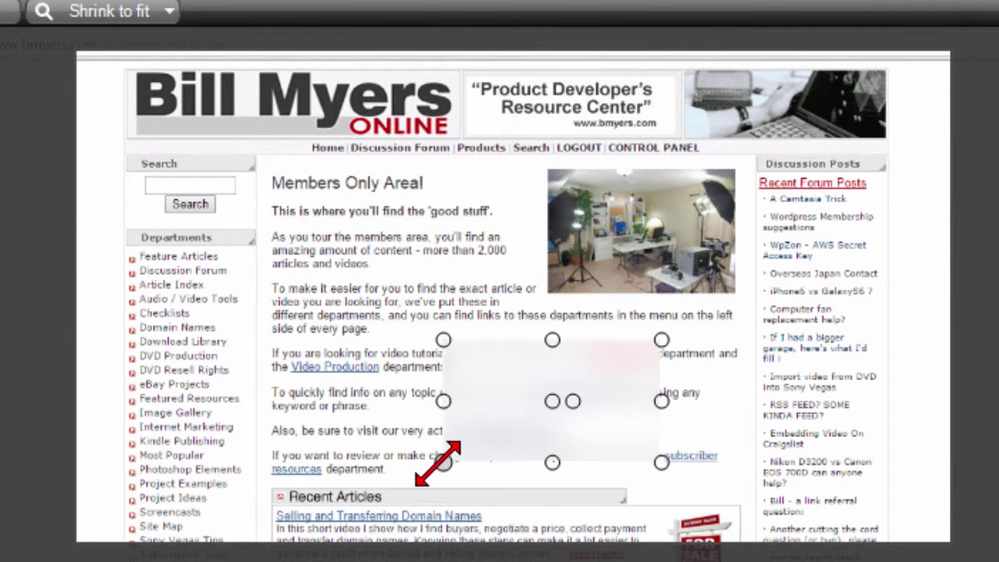
pyautogui.moveTo(453, 453); pyautogui.dragTo(626, 367)
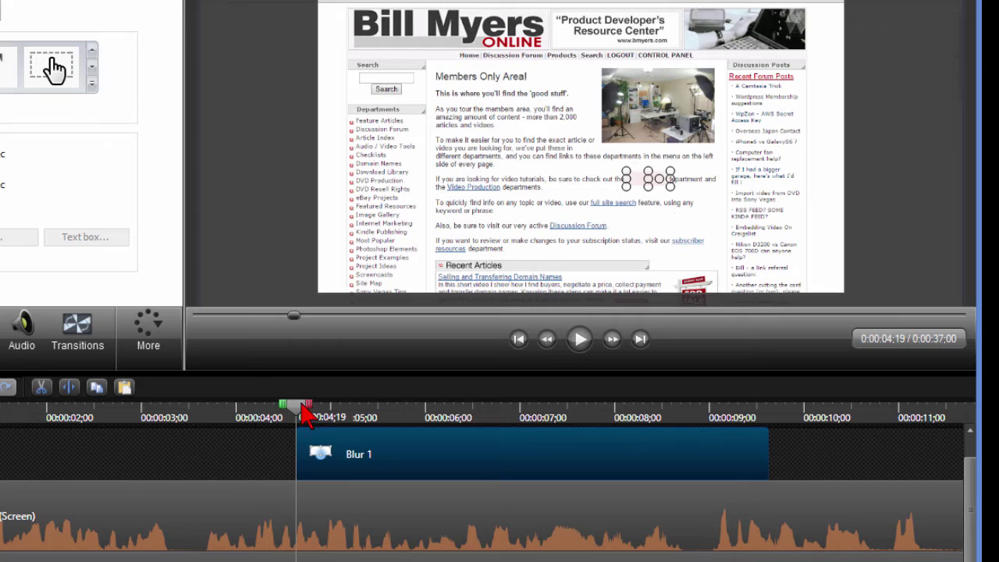
# Zoom the screen clip in to 227% on the middle of the web page
pyautogui.moveTo(320, 417); pyautogui.dragTo(398, 424)
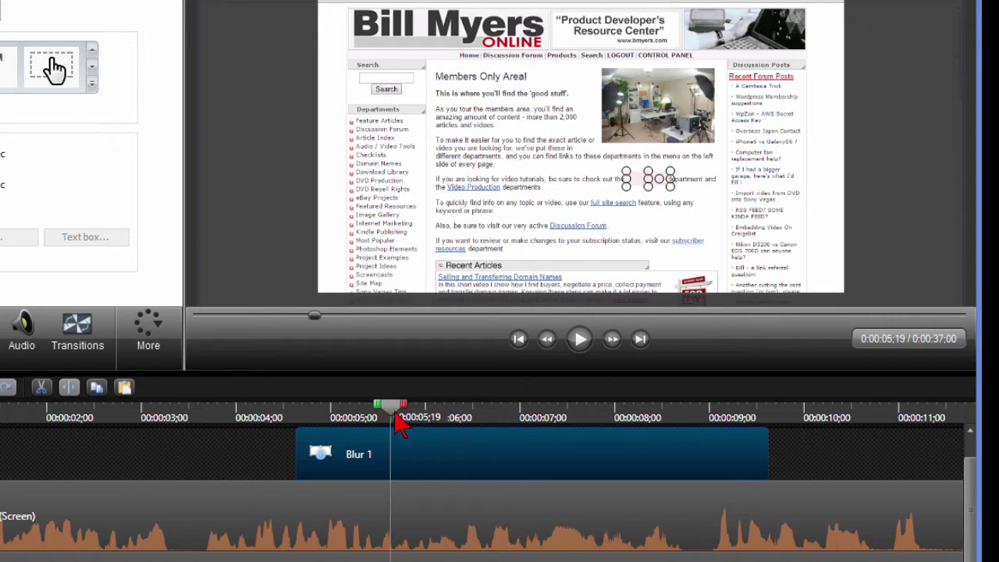
pyautogui.click(389, 519)
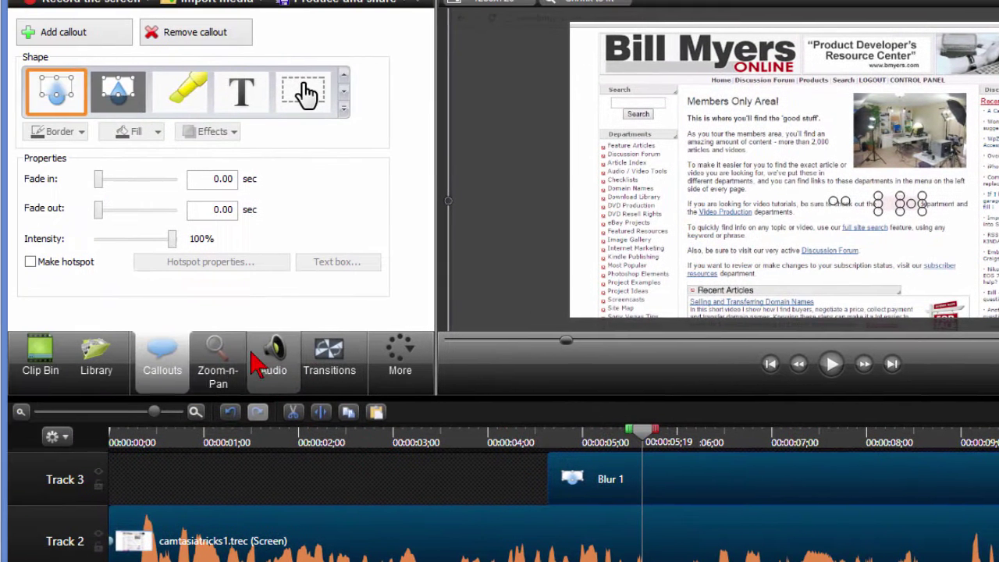
pyautogui.click(0, 340)
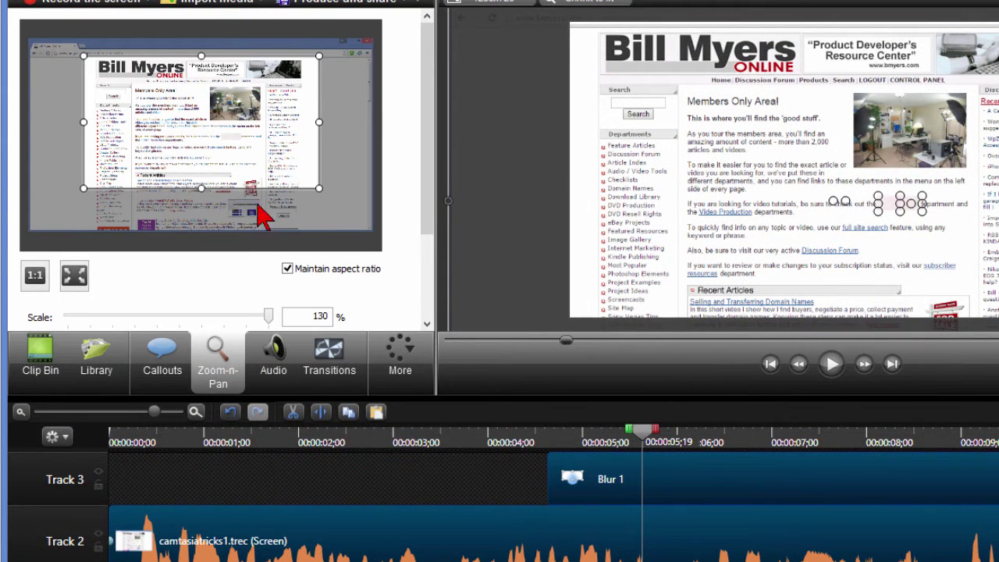
pyautogui.moveTo(200, 54); pyautogui.dragTo(198, 110)
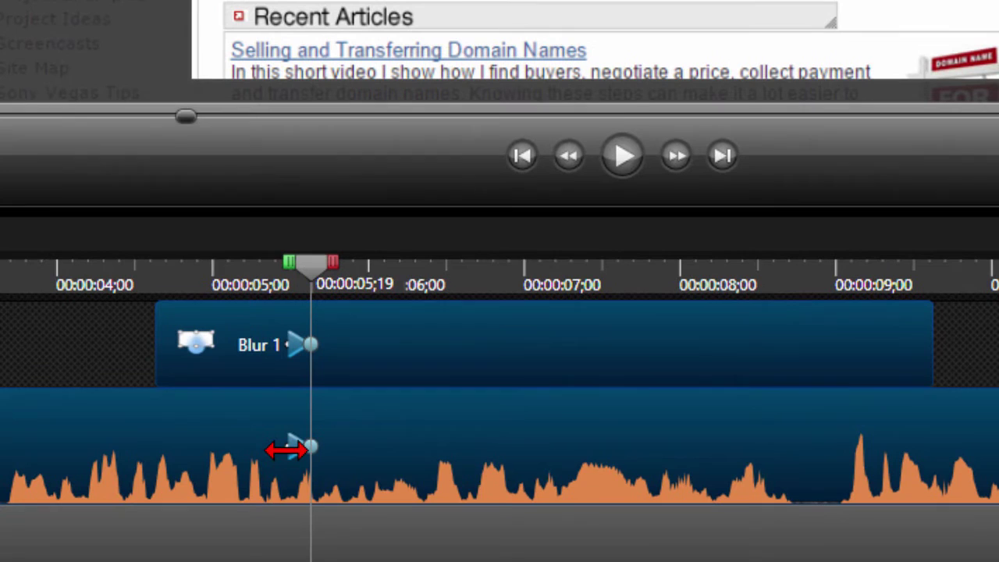
# Move the start of the zoom and blur animations back to about 00:00:05;02
pyautogui.click(286, 450)
pyautogui.moveTo(285, 450); pyautogui.dragTo(196, 445)
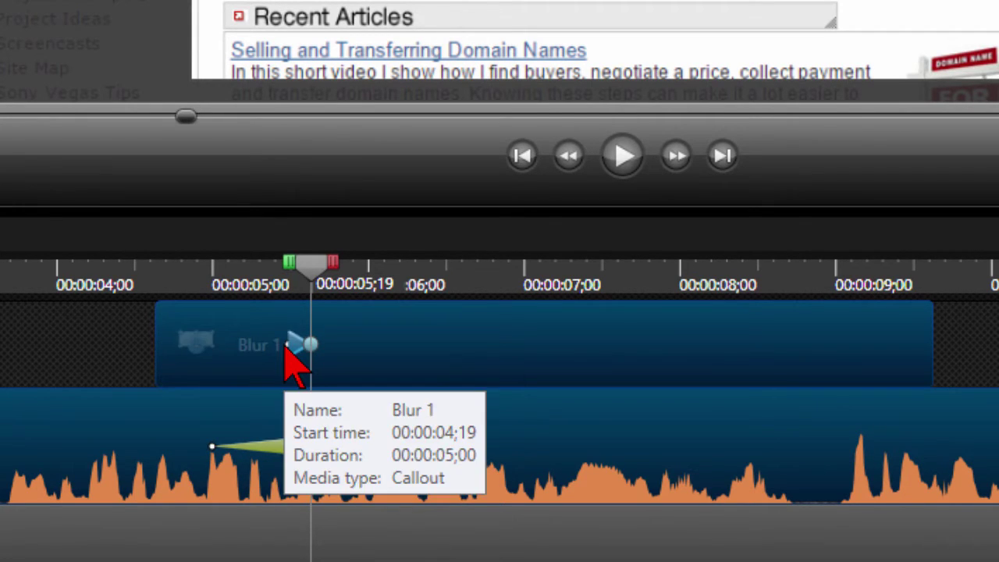
pyautogui.moveTo(287, 345); pyautogui.dragTo(198, 345)
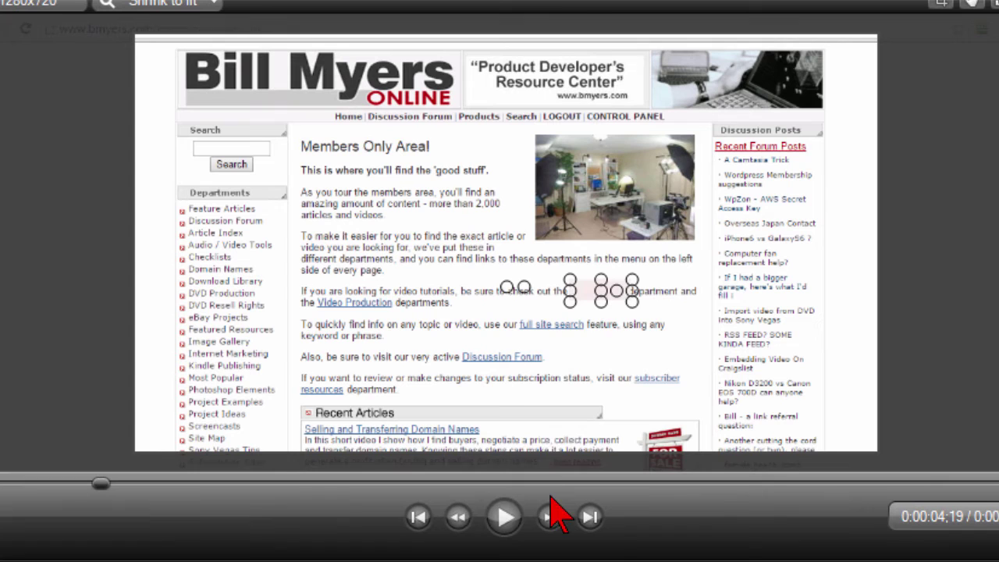
pyautogui.click(505, 517)
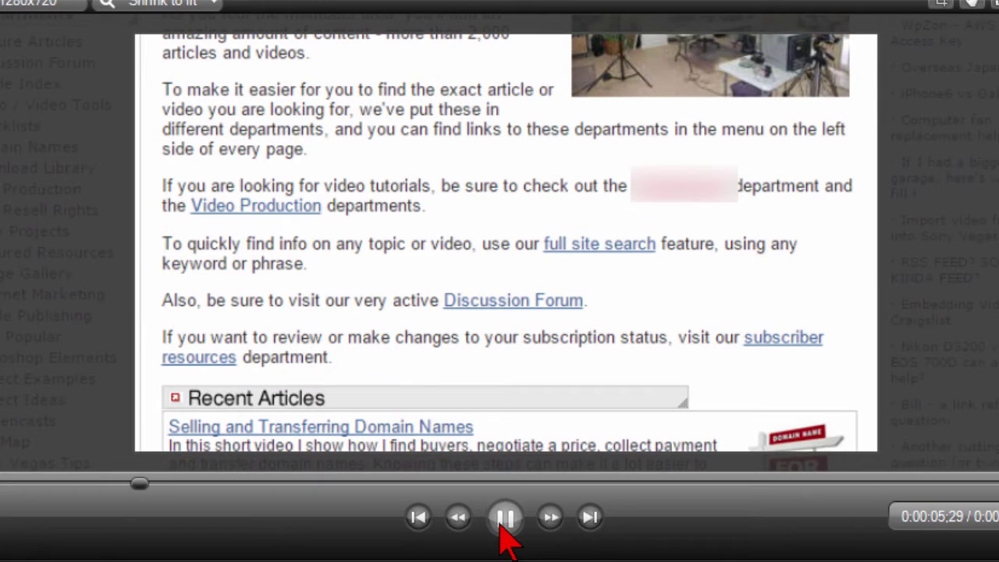
pyautogui.click(503, 519)
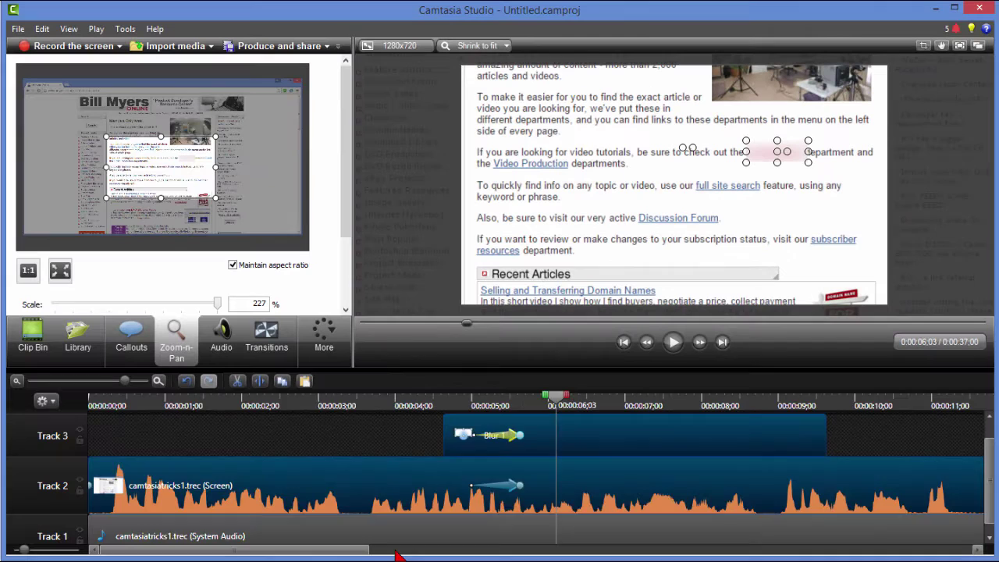
# Extend the frame at 0:00:17;07 by 8 seconds via Edit > Extend frame
pyautogui.moveTo(395, 553); pyautogui.dragTo(571, 553)
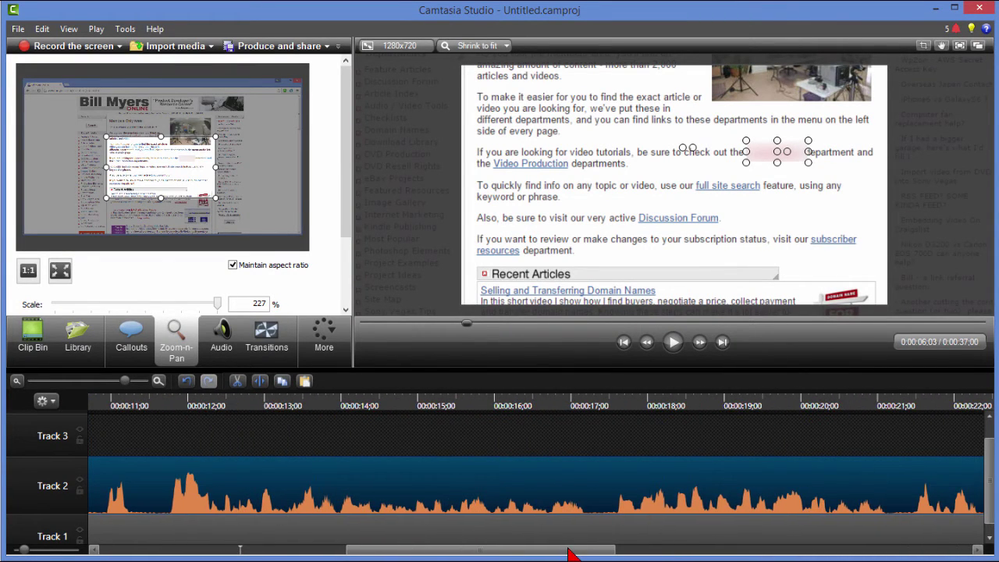
pyautogui.click(594, 406)
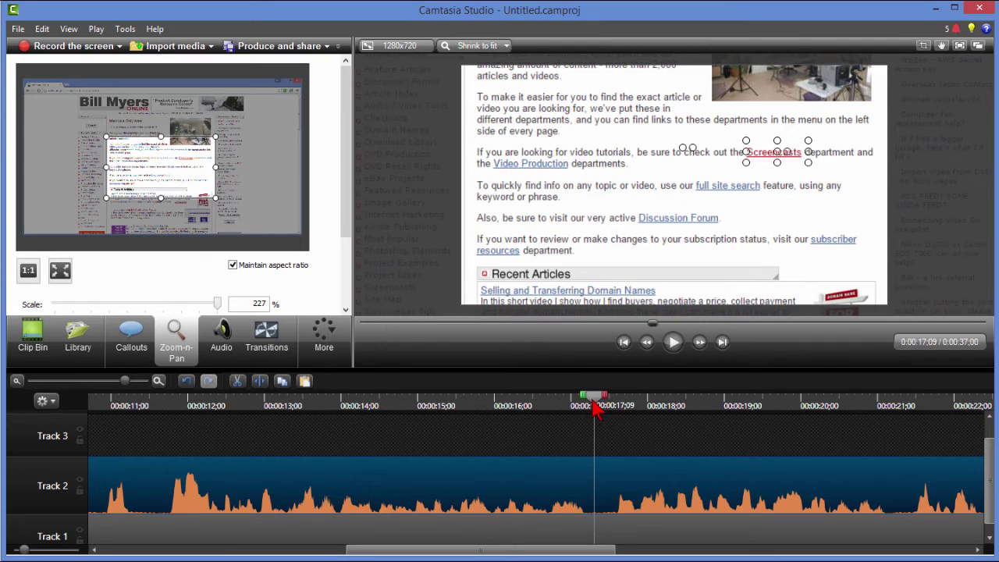
pyautogui.moveTo(595, 406); pyautogui.dragTo(589, 413)
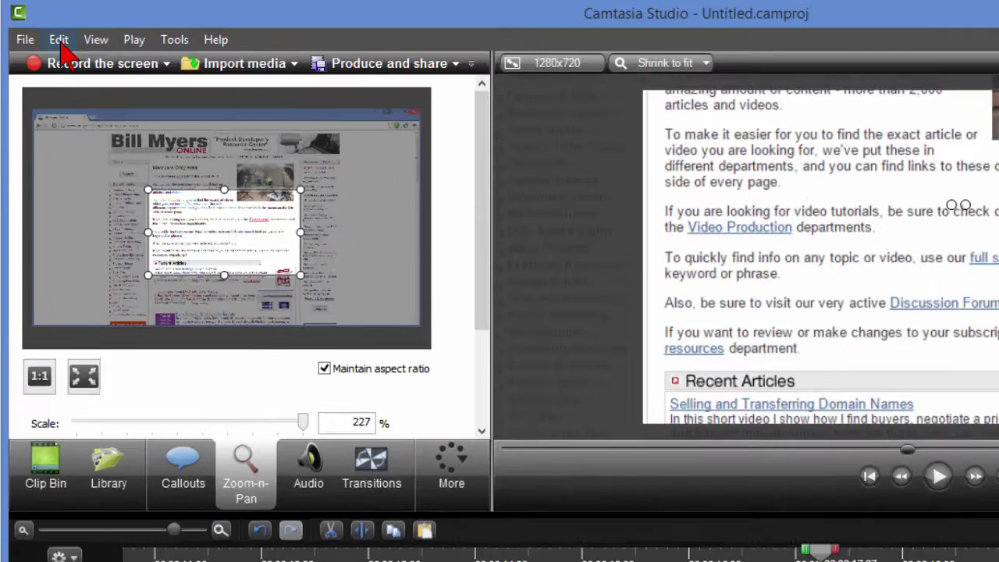
pyautogui.click(42, 29)
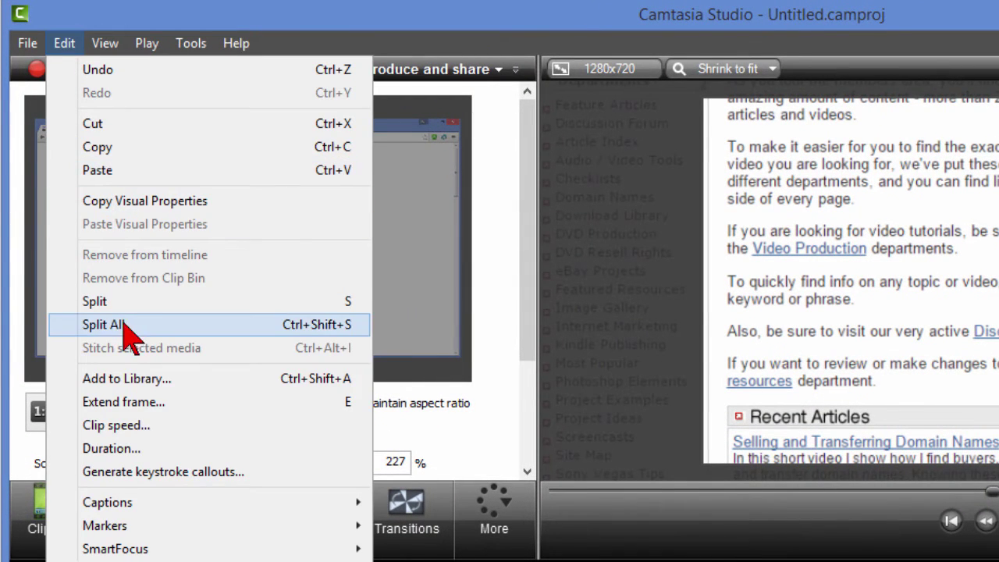
pyautogui.click(143, 405)
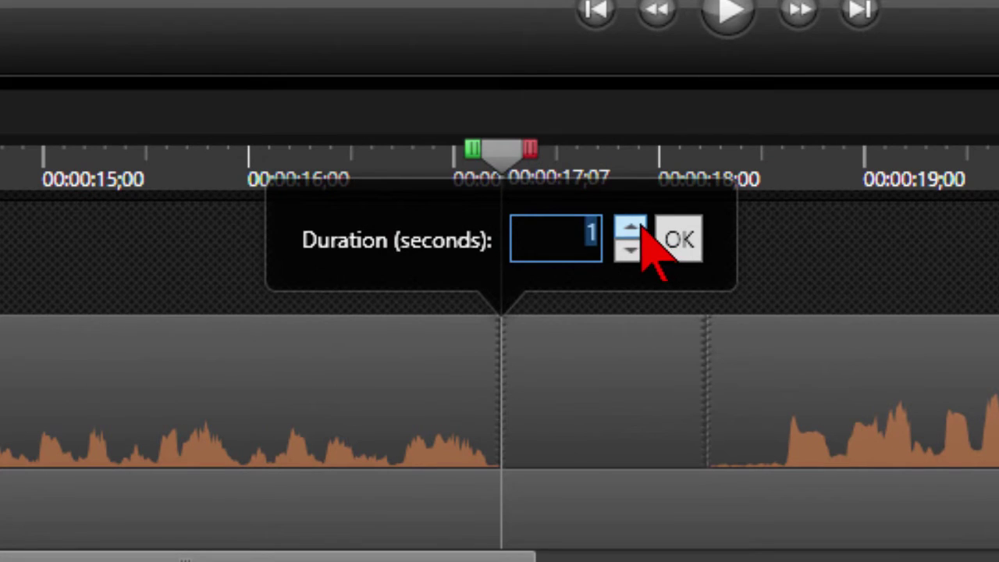
pyautogui.click(638, 225)
pyautogui.click(631, 227)
pyautogui.click(631, 227)
pyautogui.click(638, 228)
pyautogui.click(680, 242)
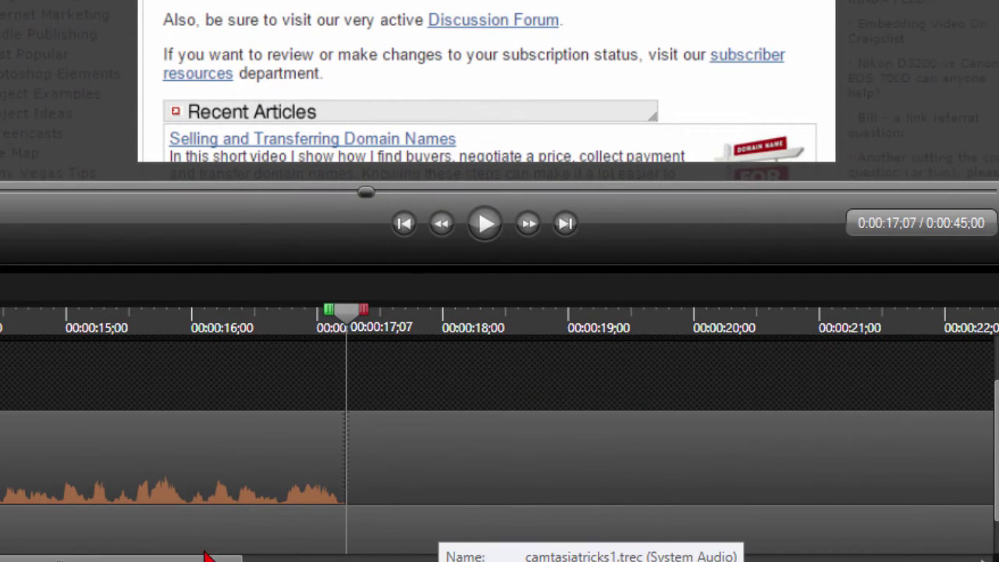
pyautogui.moveTo(208, 557); pyautogui.dragTo(378, 561)
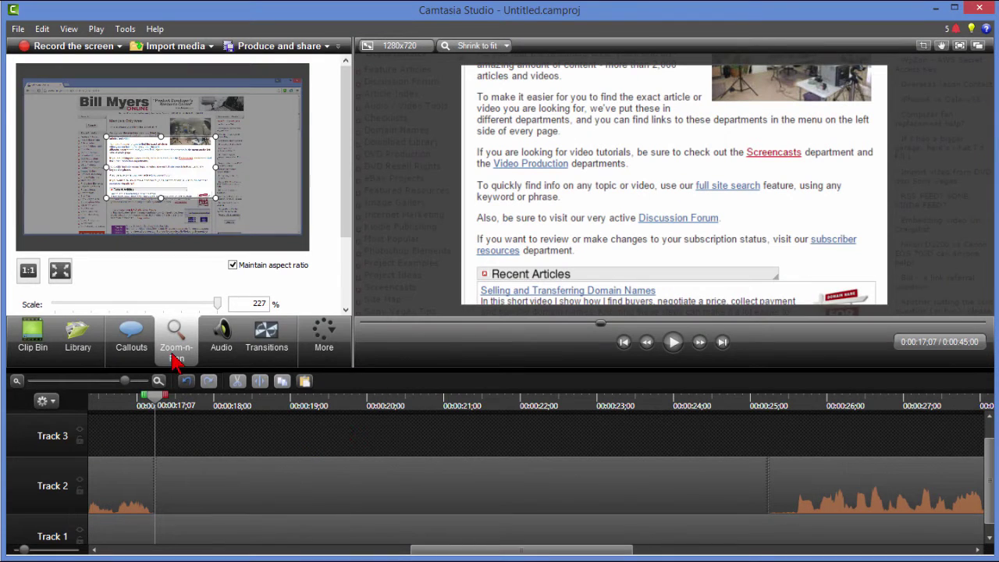
# Select the clips and split all tracks at 0:29;06 with Edit > Split All
pyautogui.moveTo(168, 406); pyautogui.dragTo(405, 419)
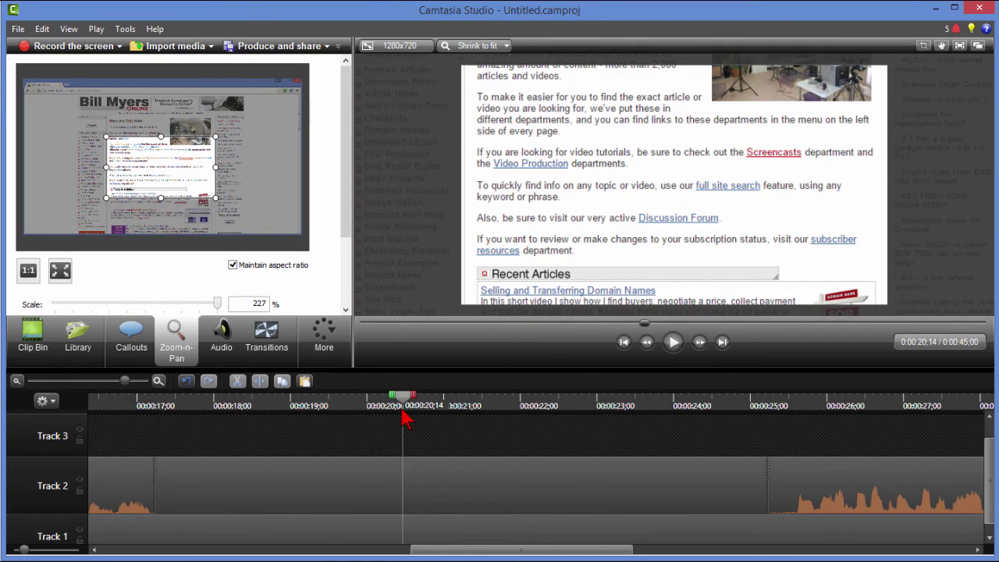
pyautogui.moveTo(593, 549); pyautogui.dragTo(685, 550)
pyautogui.click(705, 411)
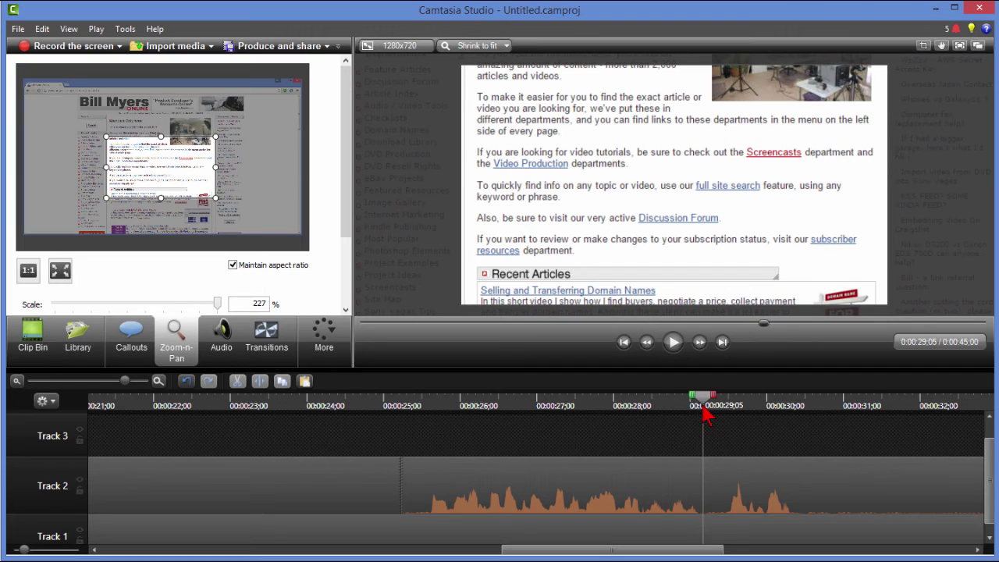
pyautogui.hotkey('ctrl', 'a')
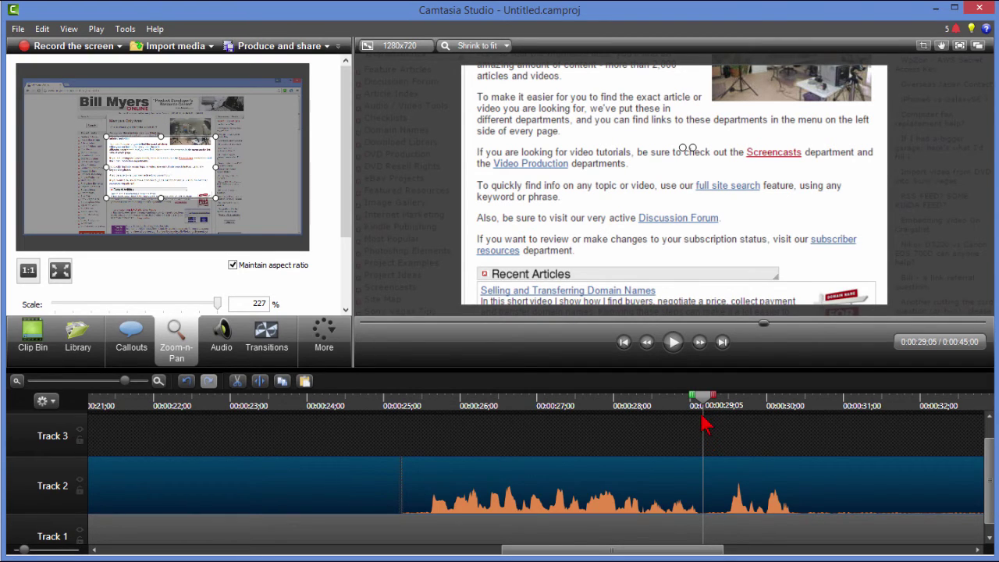
pyautogui.moveTo(704, 400); pyautogui.dragTo(706, 401)
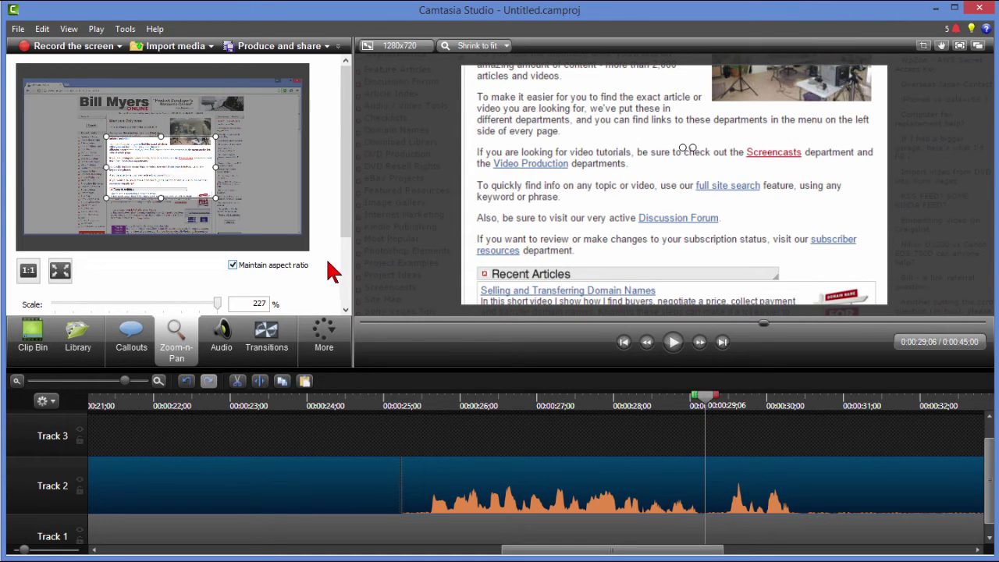
pyautogui.click(42, 29)
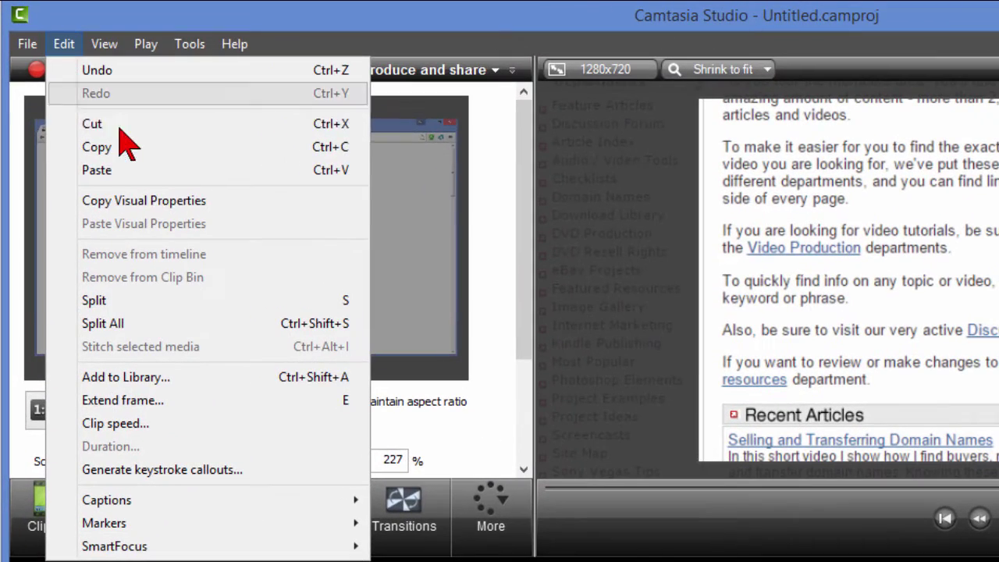
pyautogui.click(142, 322)
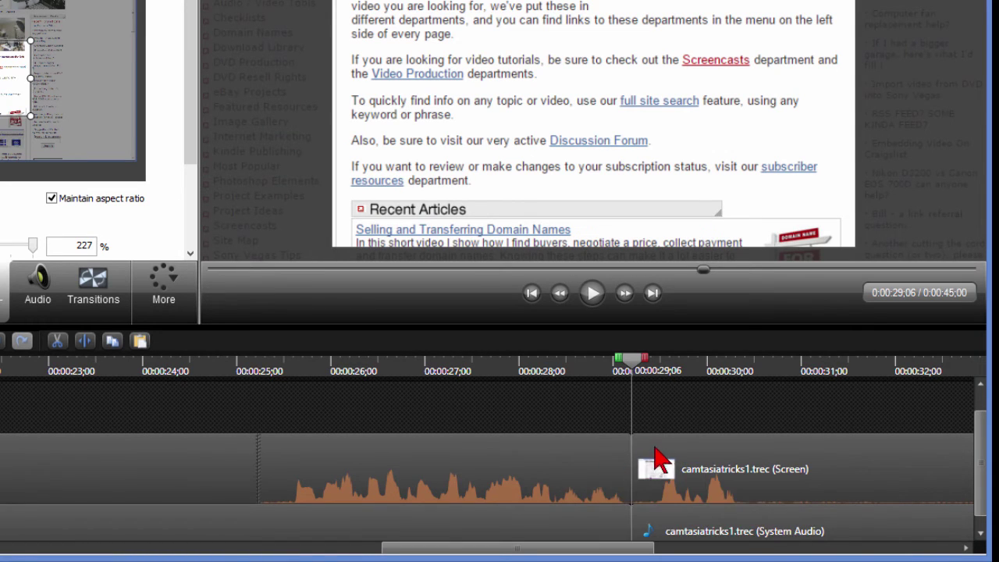
# Drop a Cube rotate transition onto the join between the two clips
pyautogui.click(98, 287)
pyautogui.click(86, 101)
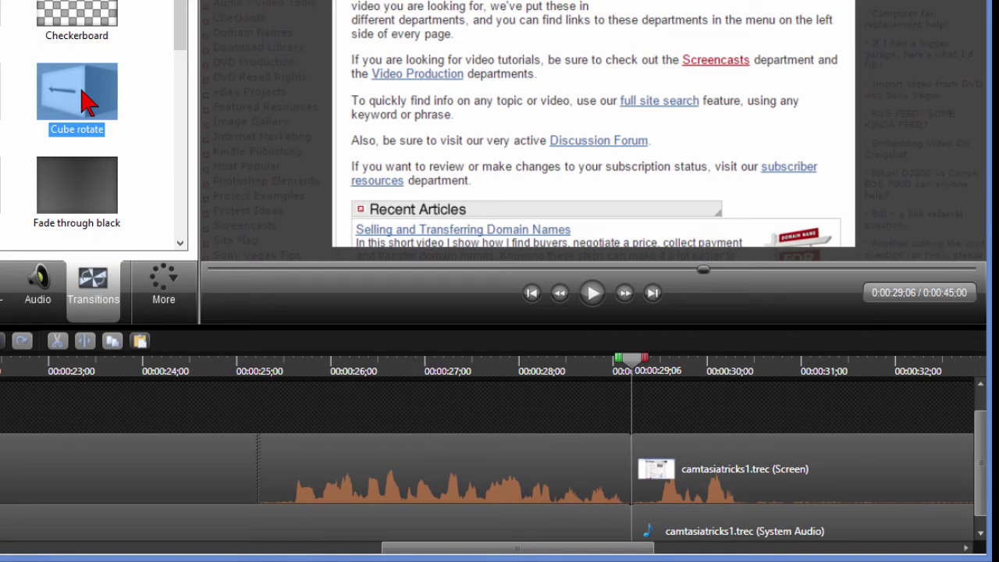
pyautogui.moveTo(86, 102); pyautogui.dragTo(573, 446)
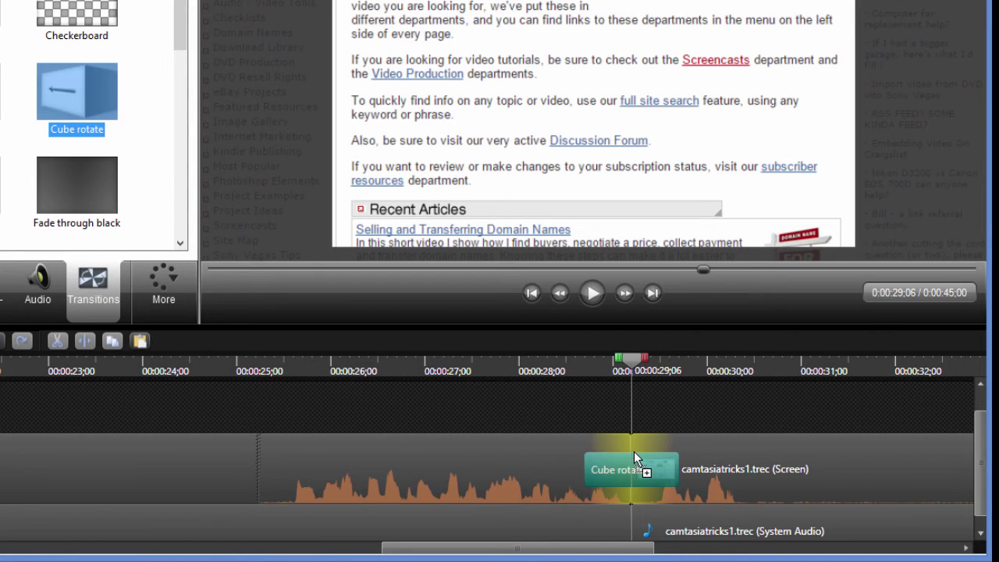
pyautogui.moveTo(633, 451); pyautogui.dragTo(634, 451)
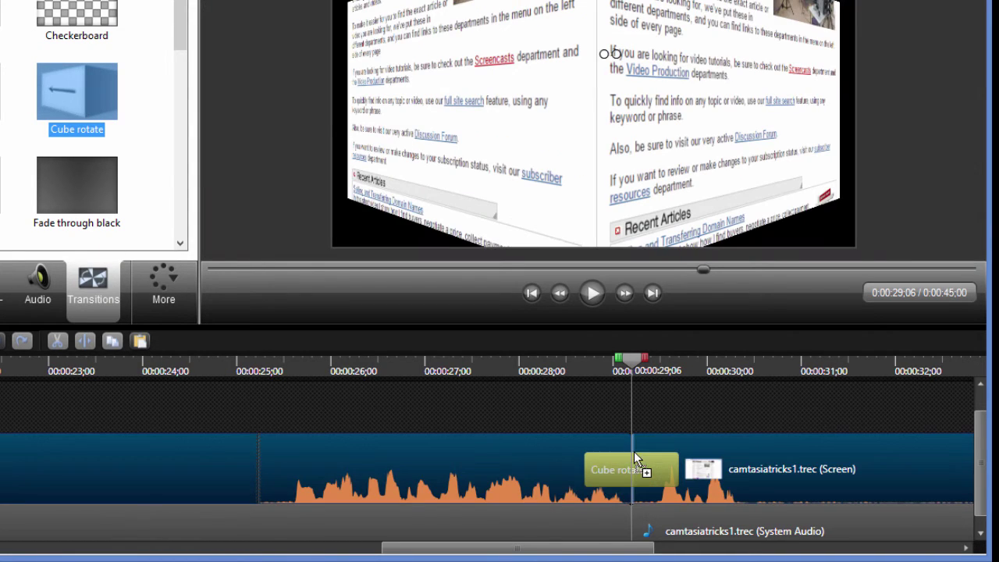
# Preview the Cube rotate transition, then set the playhead to 0:32;06
pyautogui.click(548, 380)
pyautogui.click(591, 292)
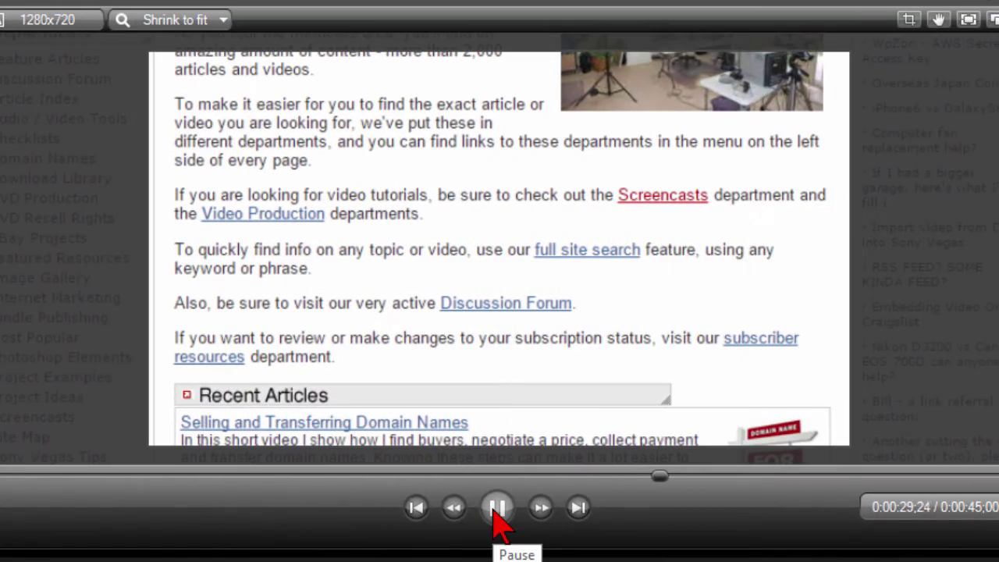
pyautogui.click(497, 508)
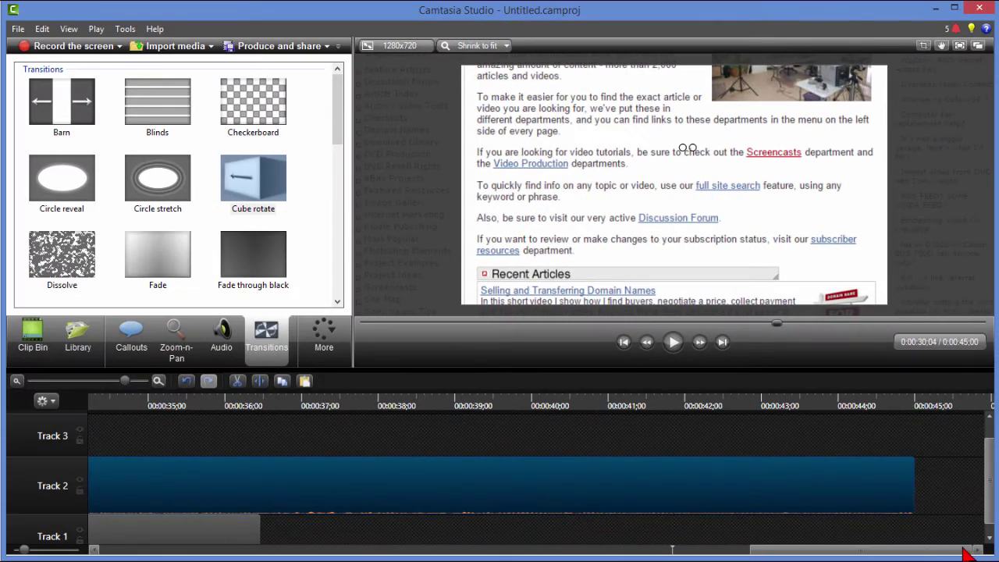
pyautogui.moveTo(825, 555); pyautogui.dragTo(748, 555)
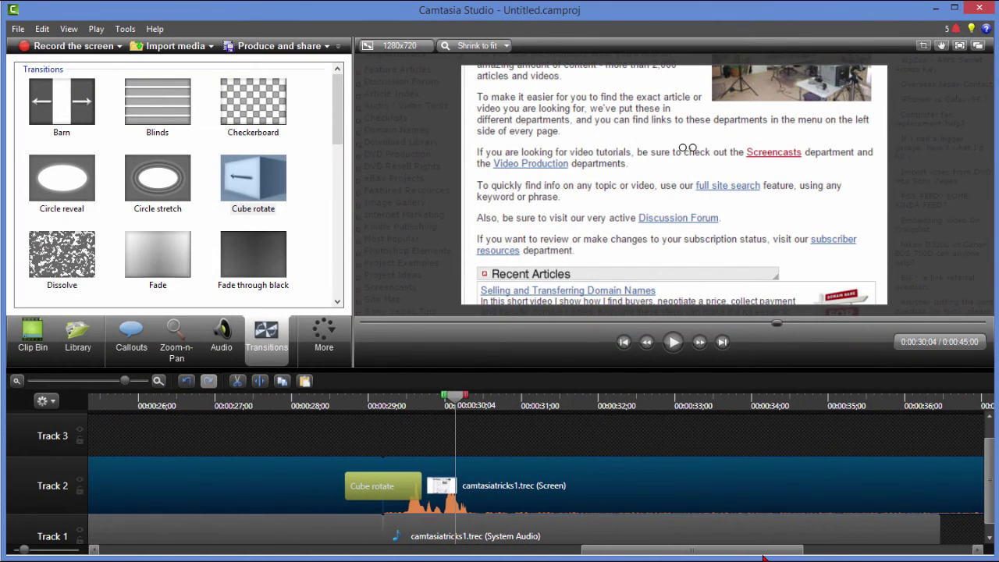
pyautogui.click(613, 406)
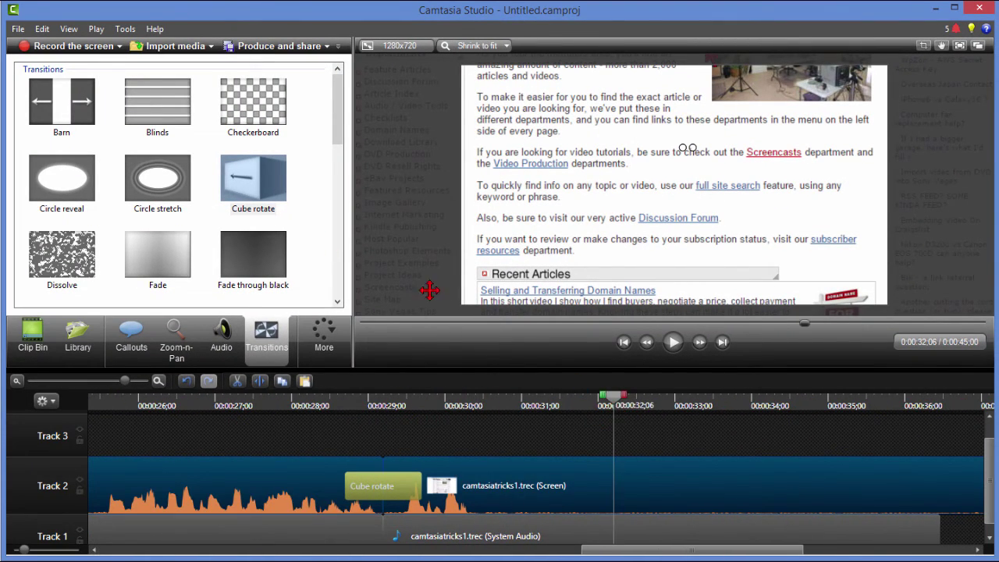
pyautogui.click(18, 28)
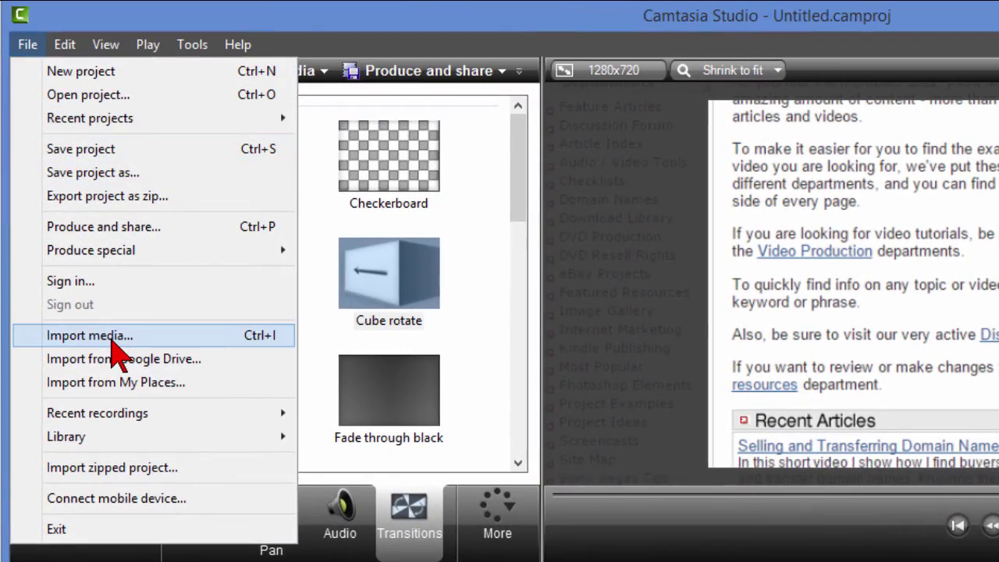
# Import bmyerscom.png, place it on Track 3 at 0:32;06, and enlarge it over the upper page
pyautogui.click(39, 244)
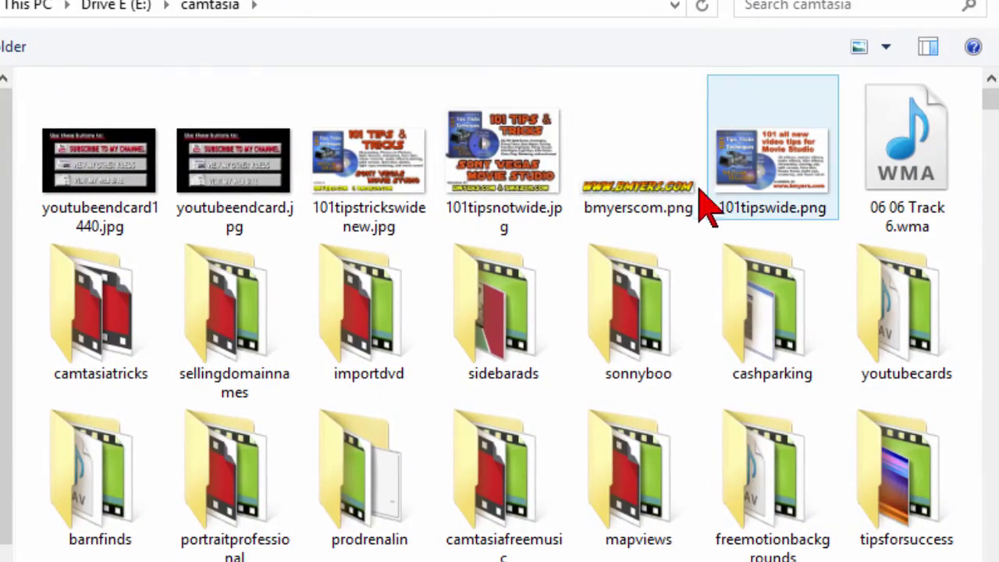
pyautogui.click(638, 199)
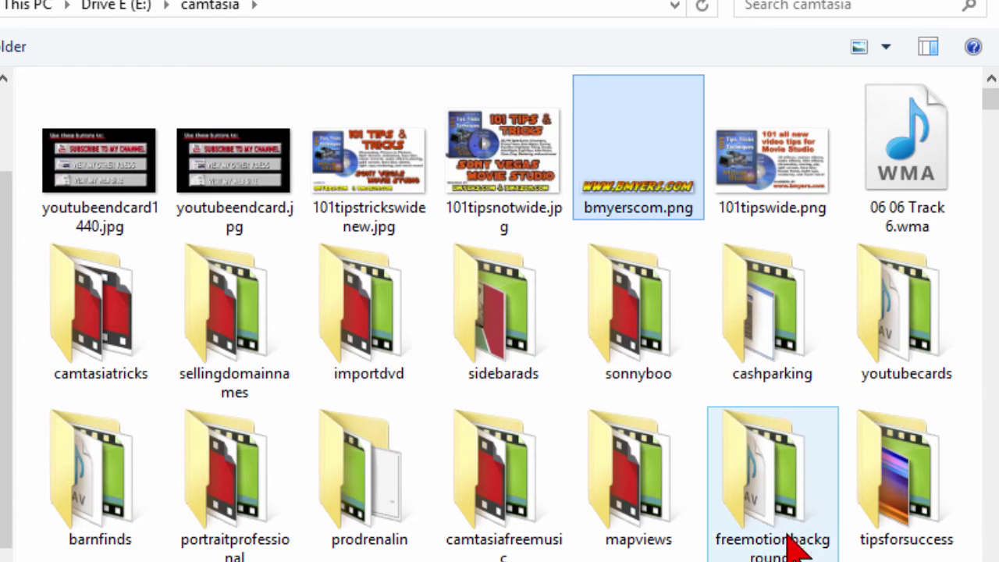
pyautogui.press('Return')
pyautogui.moveTo(54, 192); pyautogui.dragTo(349, 314)
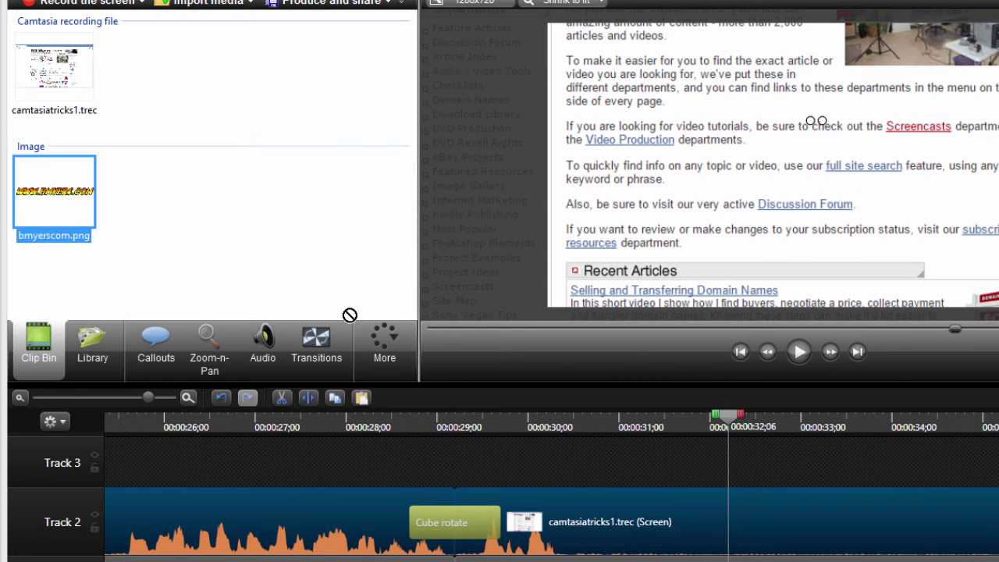
pyautogui.moveTo(688, 471); pyautogui.dragTo(691, 472)
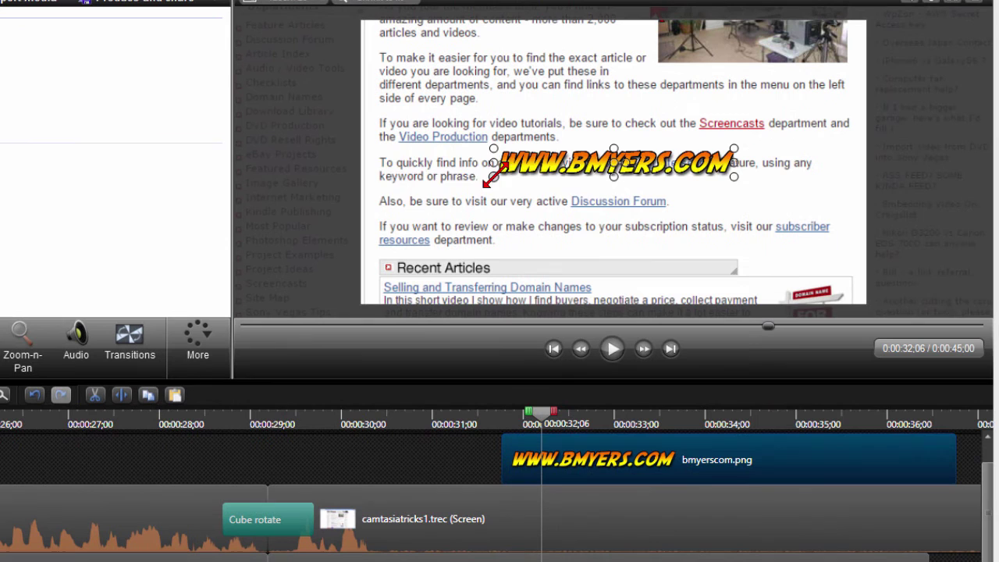
pyautogui.moveTo(490, 178); pyautogui.dragTo(278, 200)
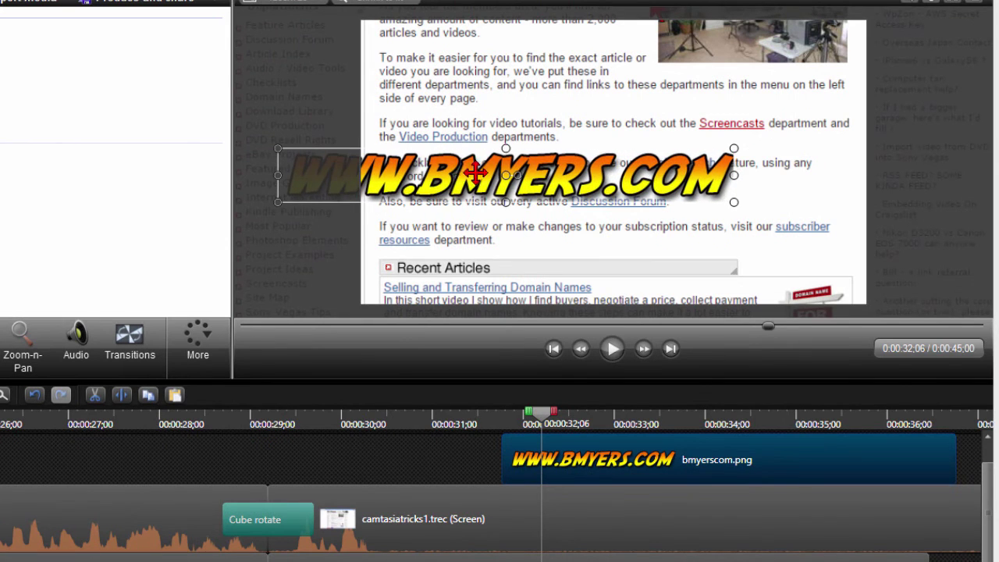
pyautogui.moveTo(471, 154); pyautogui.dragTo(562, 124)
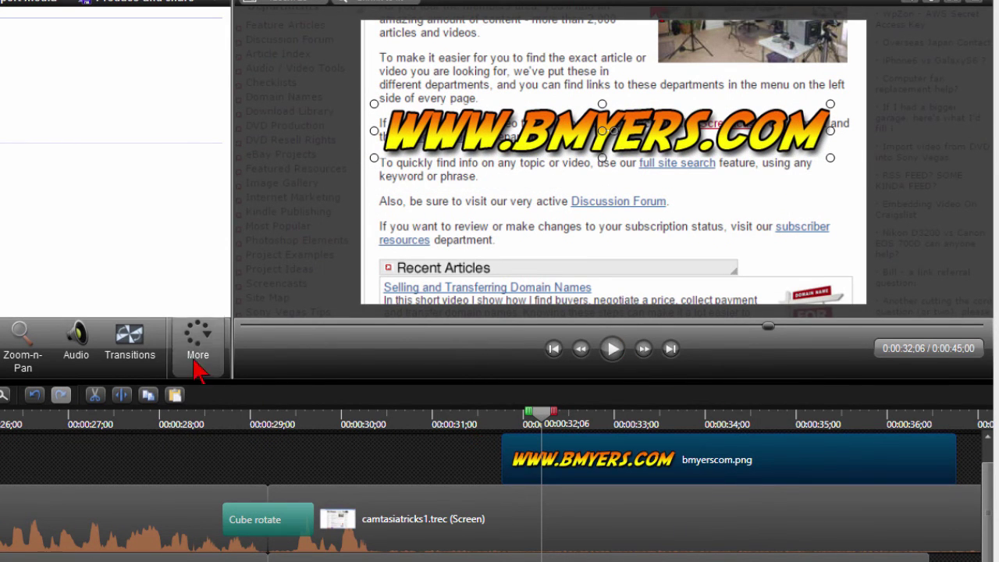
# Add a Cube rotate transition to the bmyerscom.png clip's start and preview it from 0:31
pyautogui.click(129, 343)
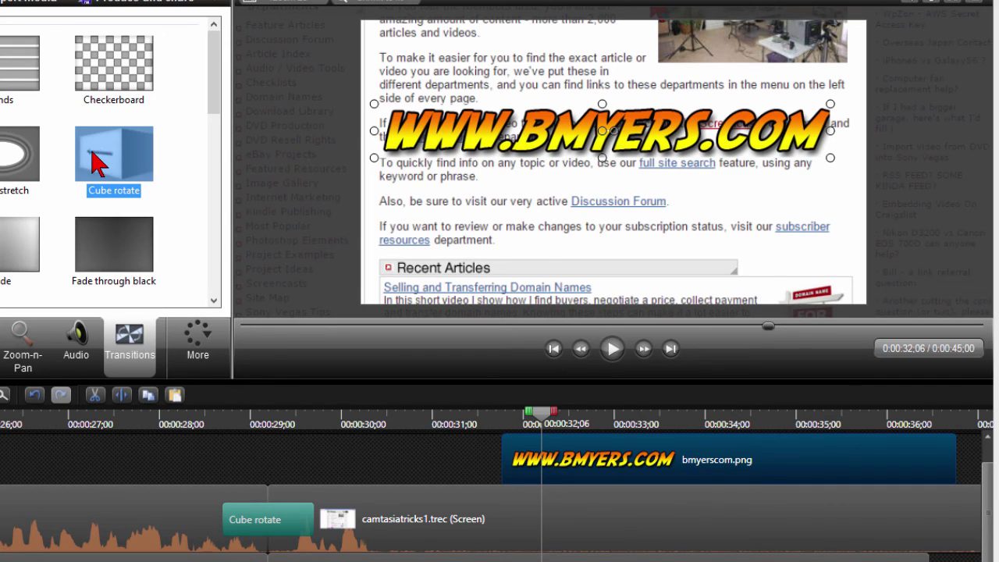
pyautogui.moveTo(98, 161); pyautogui.dragTo(263, 283)
pyautogui.moveTo(503, 463); pyautogui.dragTo(507, 465)
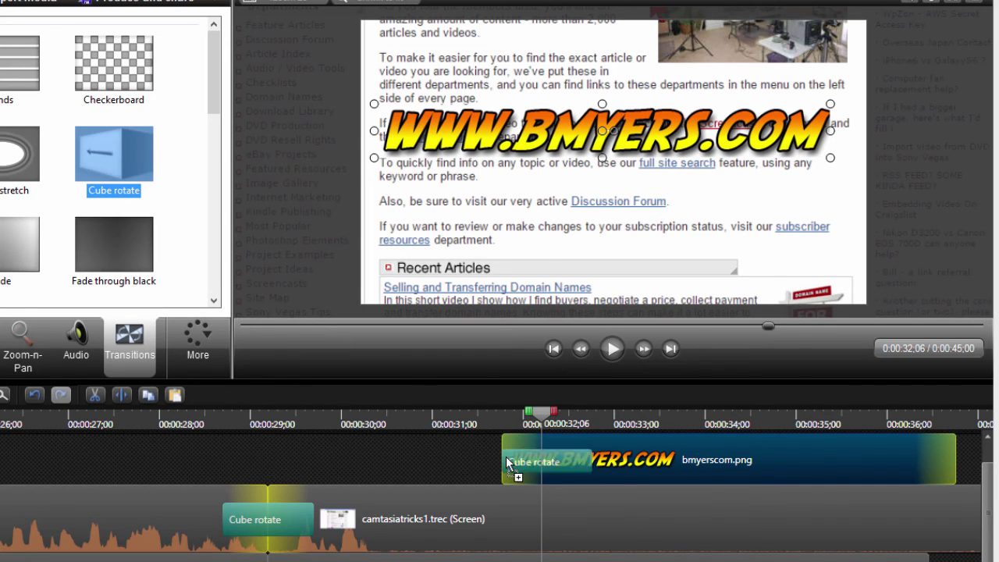
pyautogui.click(434, 421)
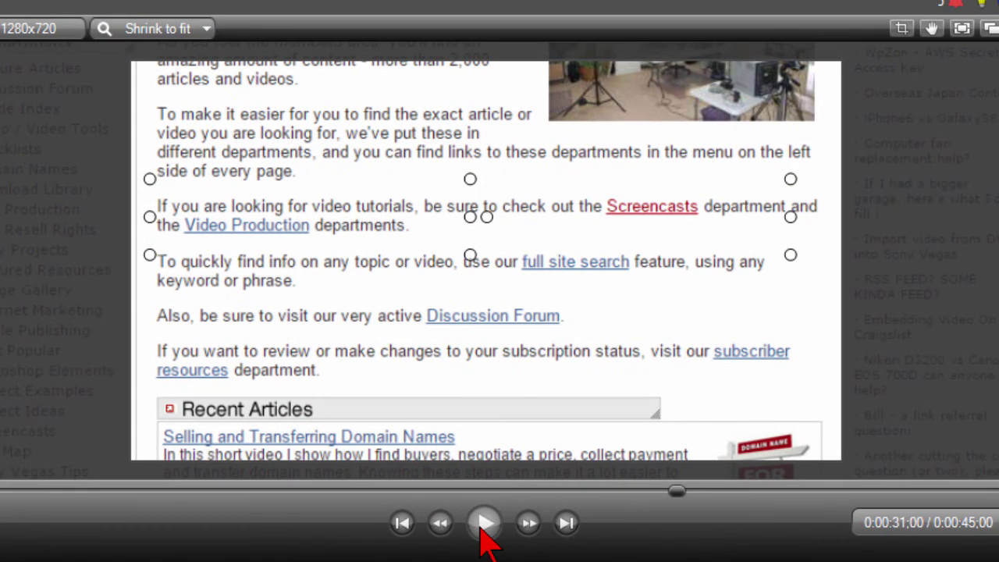
pyautogui.click(483, 523)
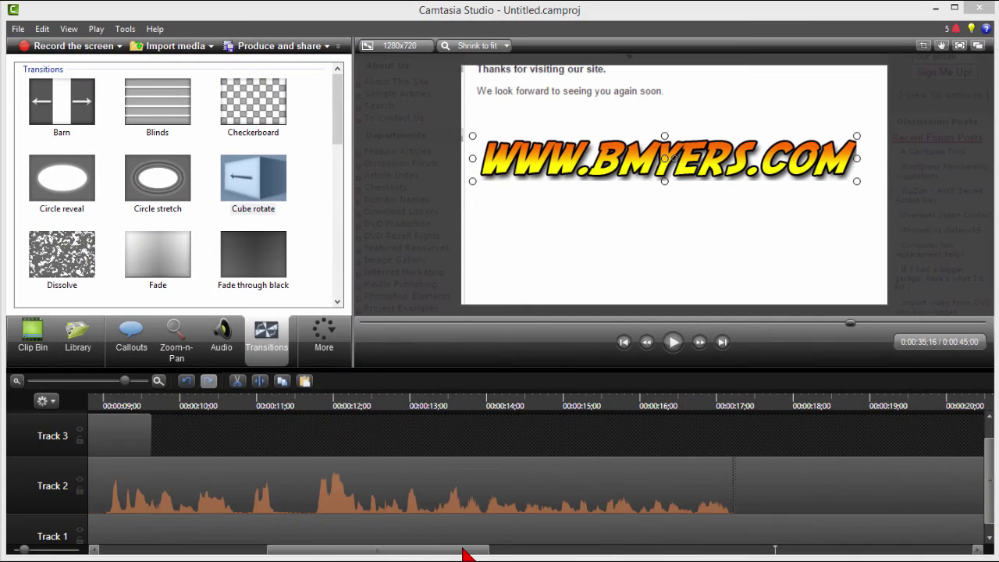
pyautogui.moveTo(466, 554); pyautogui.dragTo(293, 554)
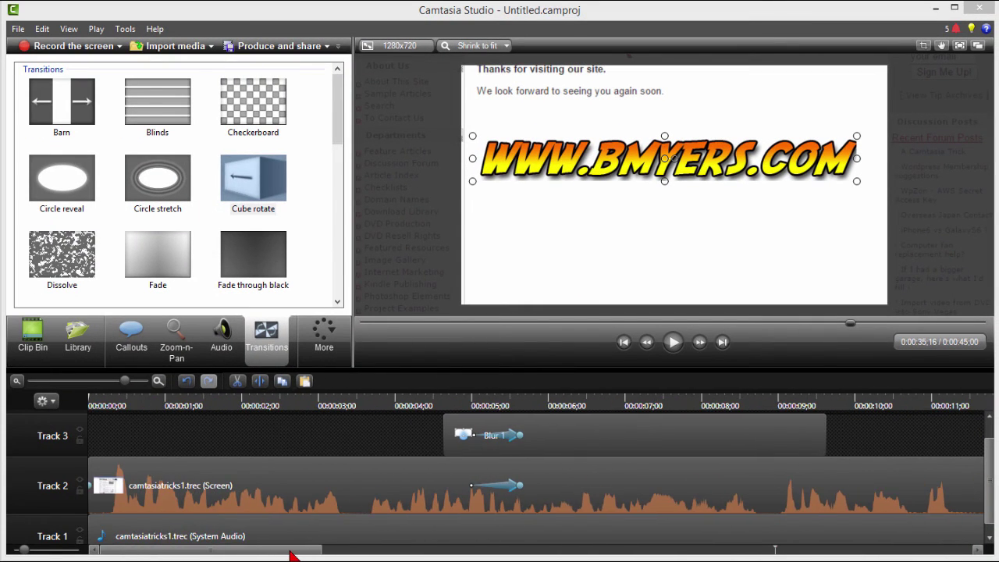